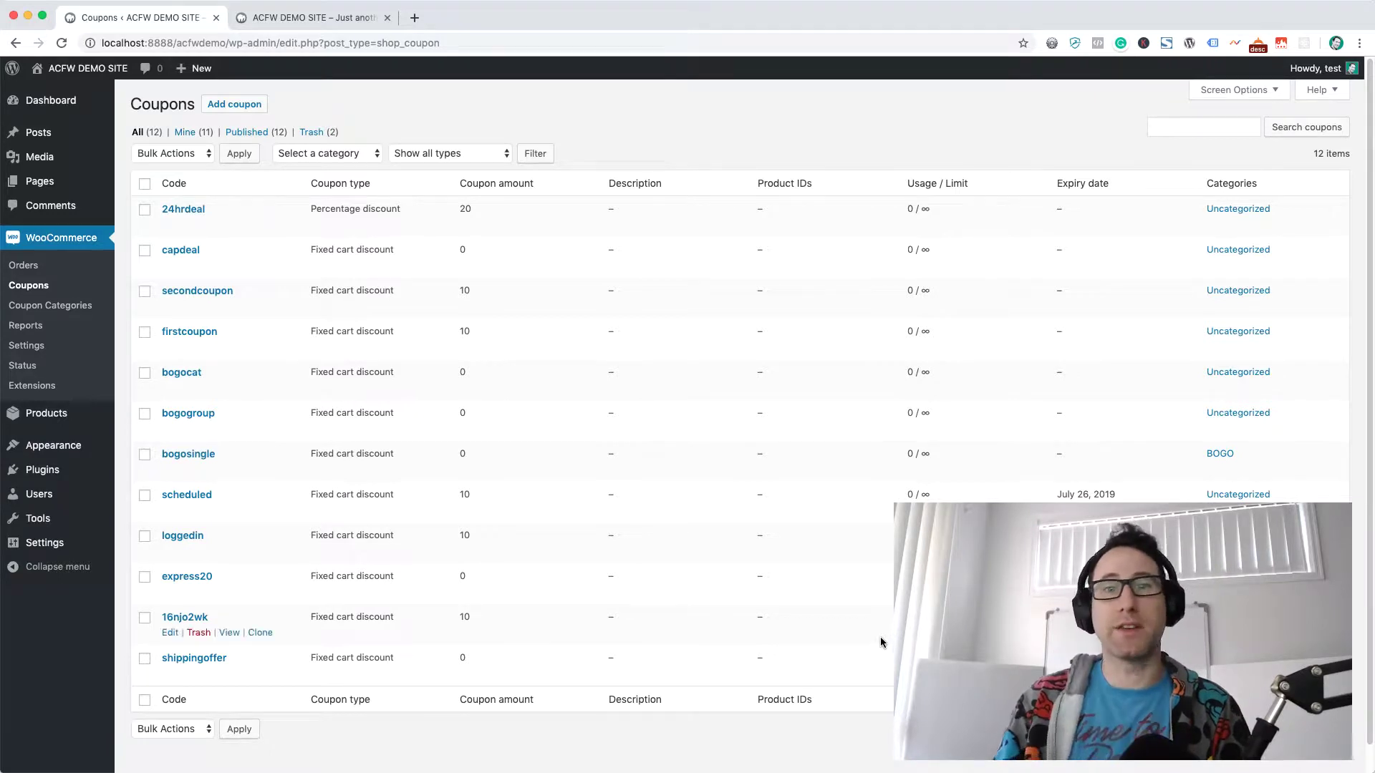
Create coupon TSHIRT100 as a Fixed product discount with coupon amount 100.
click(220, 106)
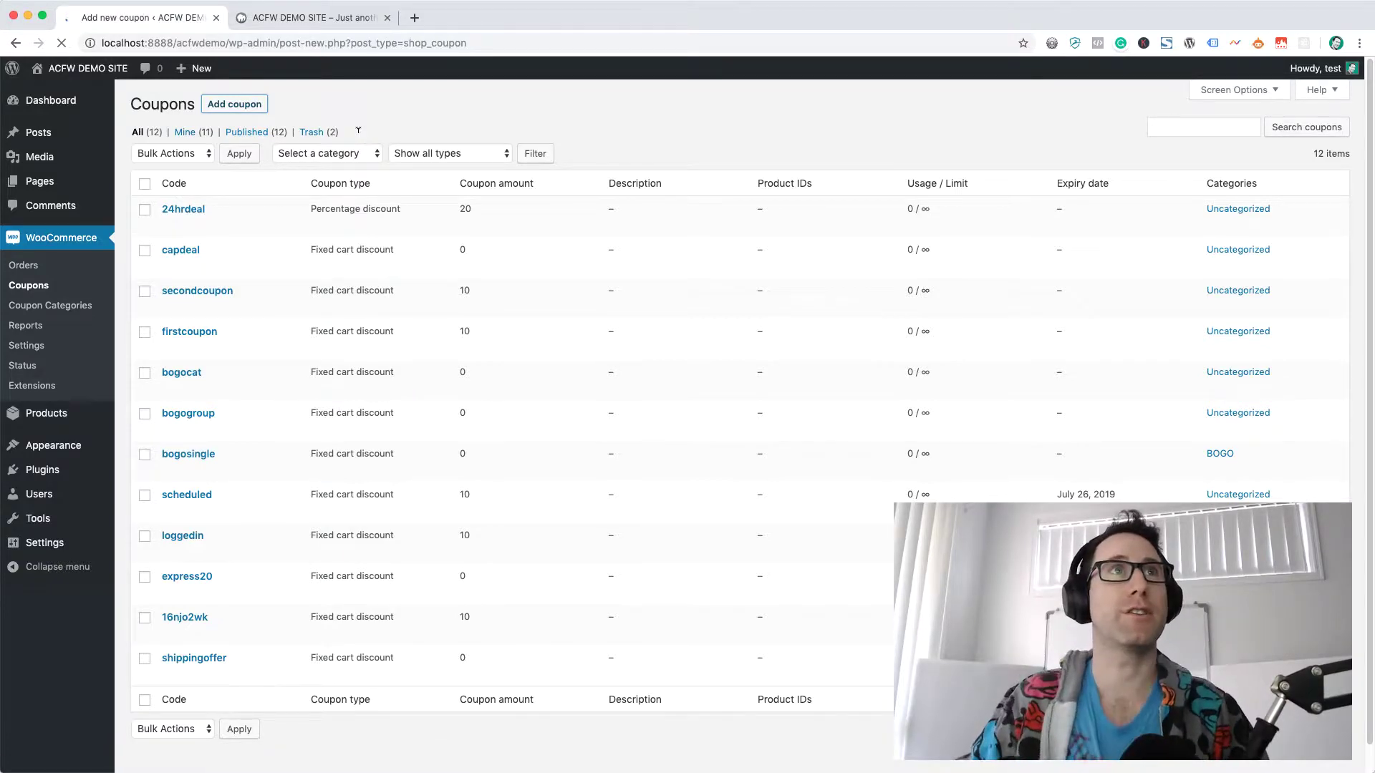
text(TSHIRT100)
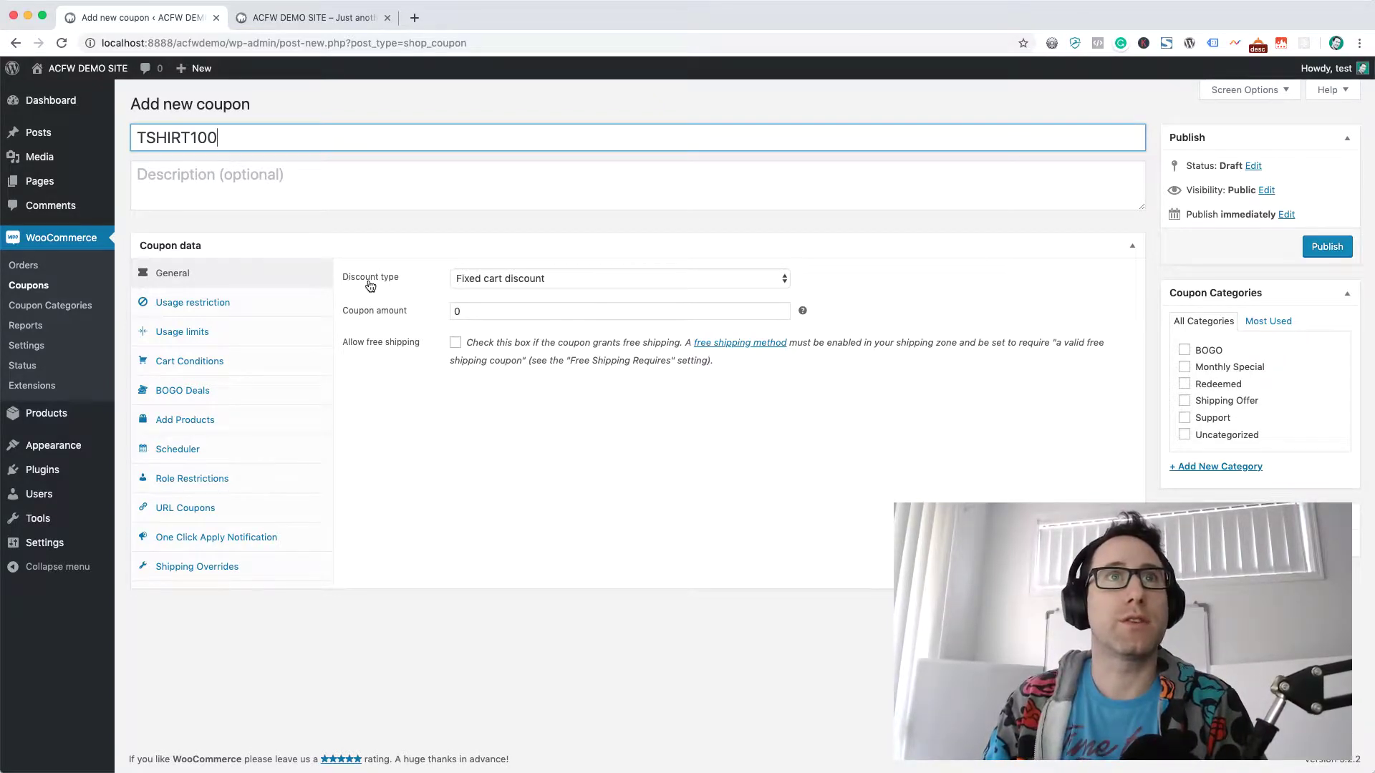
click(482, 281)
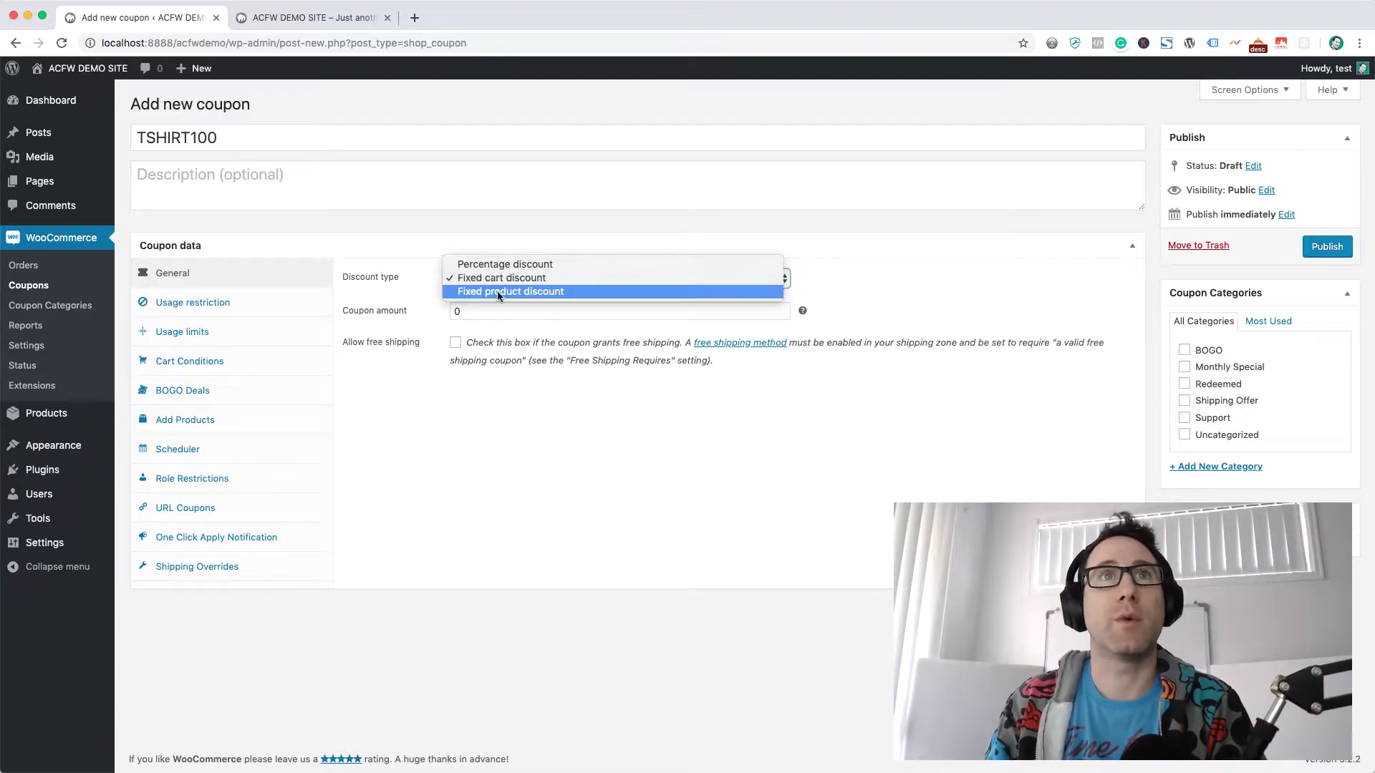
click(566, 290)
click(502, 311)
key(BackSpace)
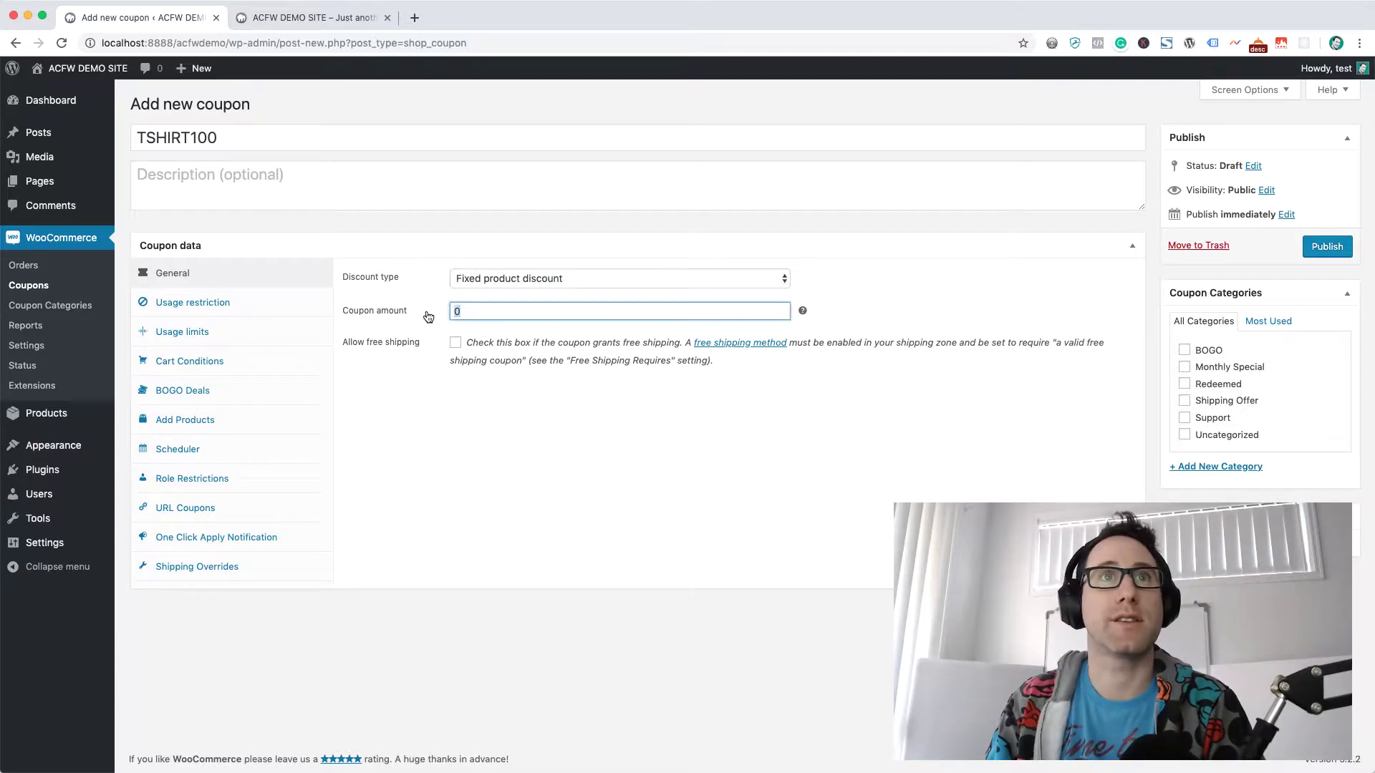
text(100)
click(494, 459)
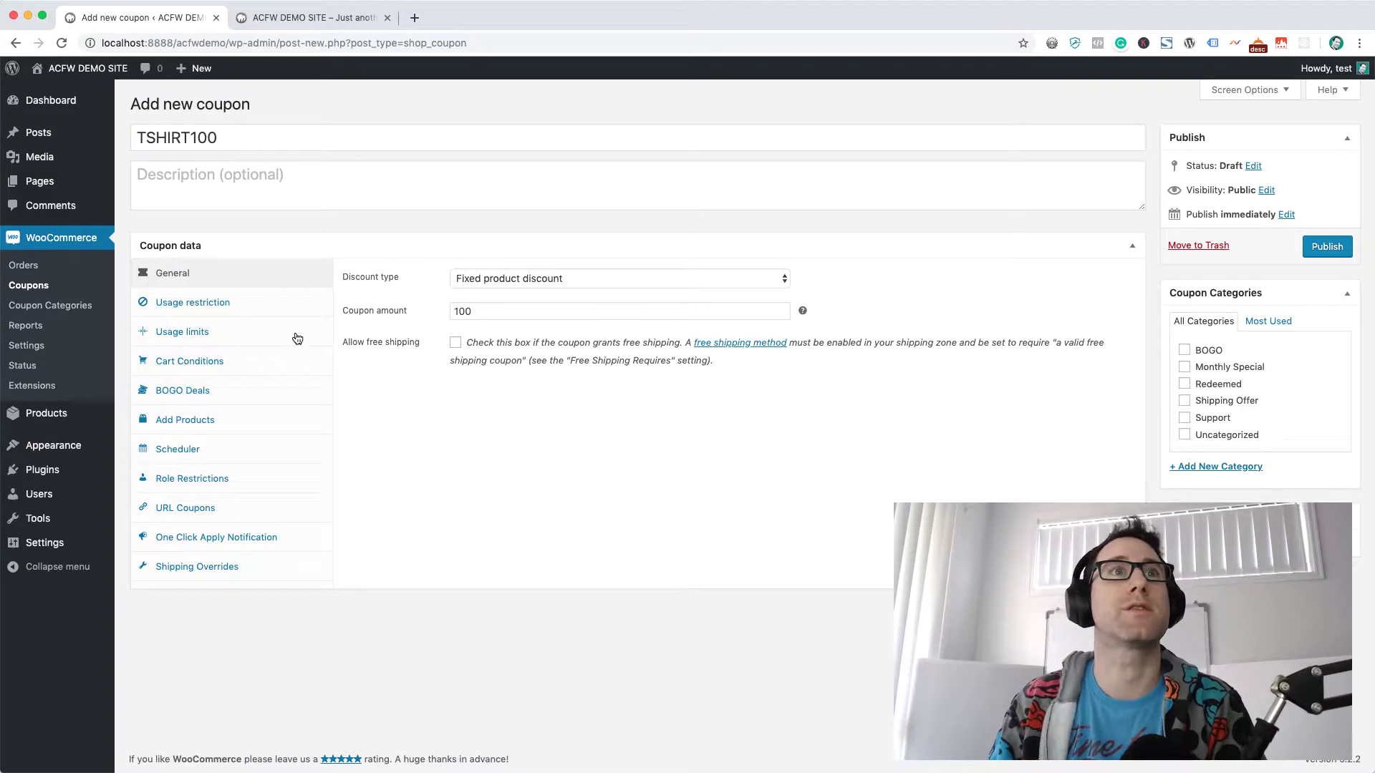
click(234, 369)
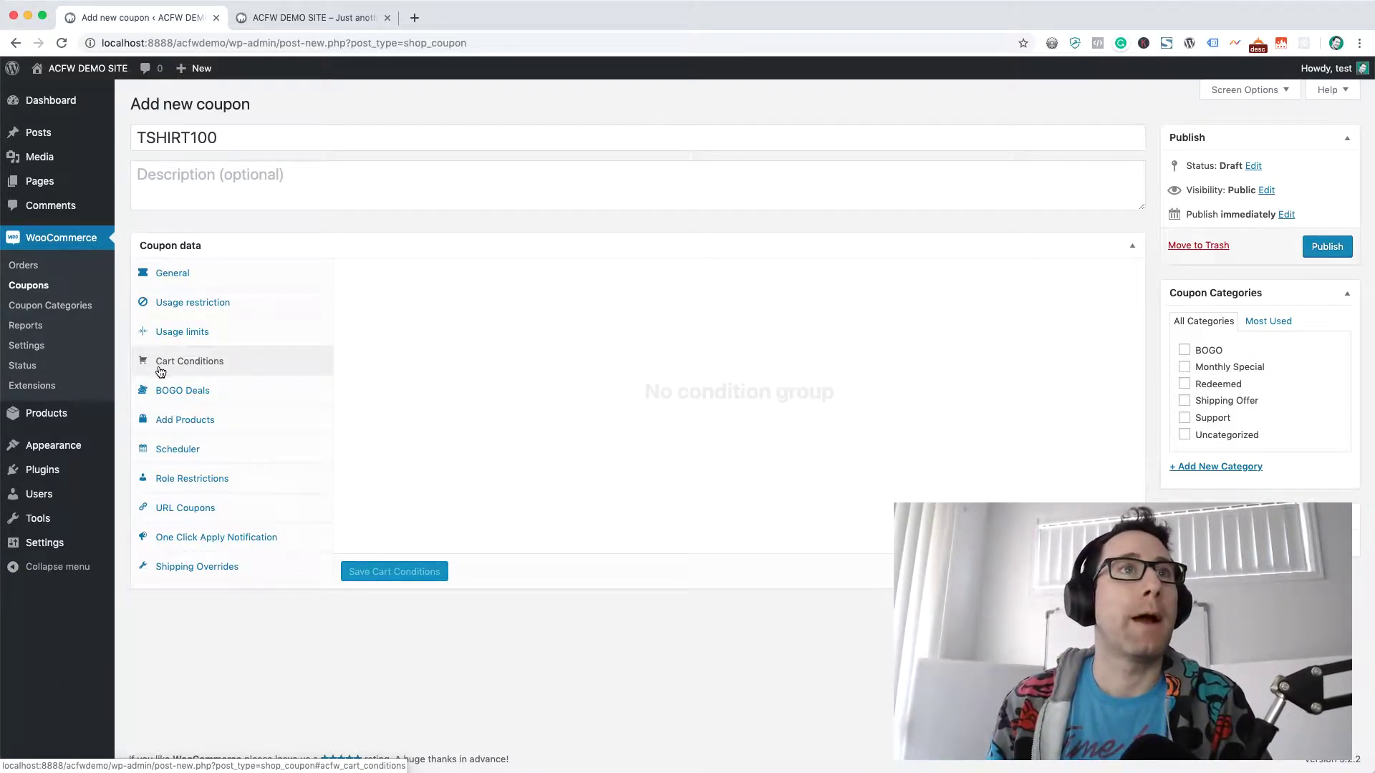
Add a Product Category Exist In The Cart condition group requiring the Tshirts category.
click(1096, 572)
click(794, 350)
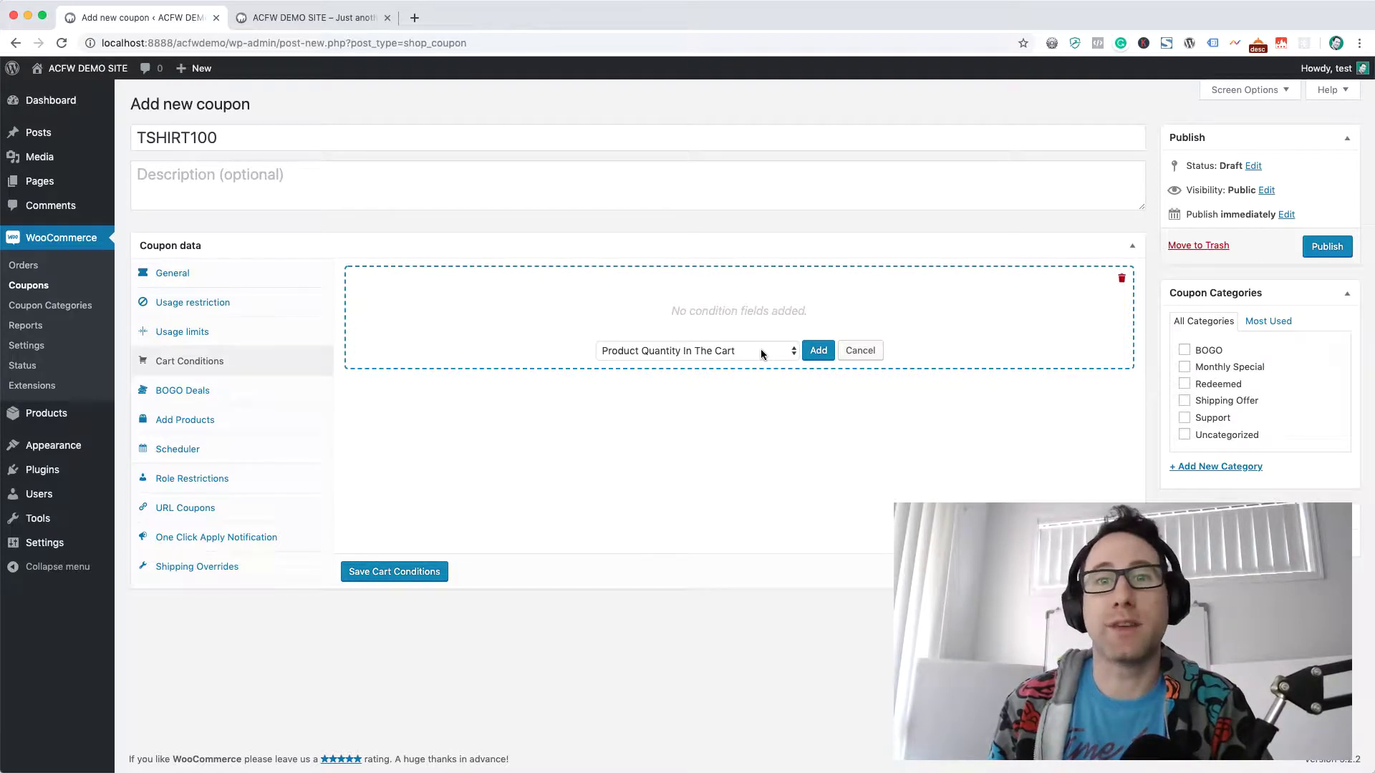
click(761, 353)
click(672, 362)
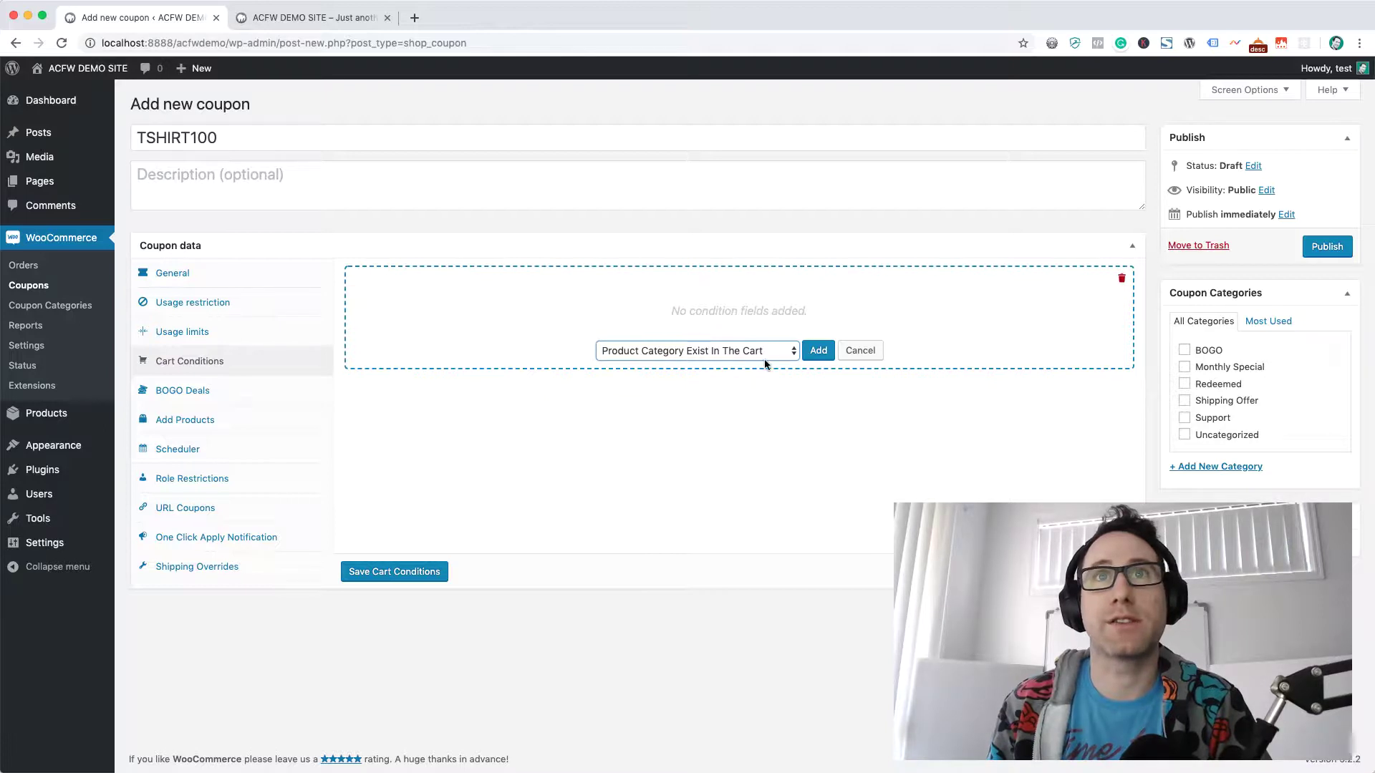
click(818, 351)
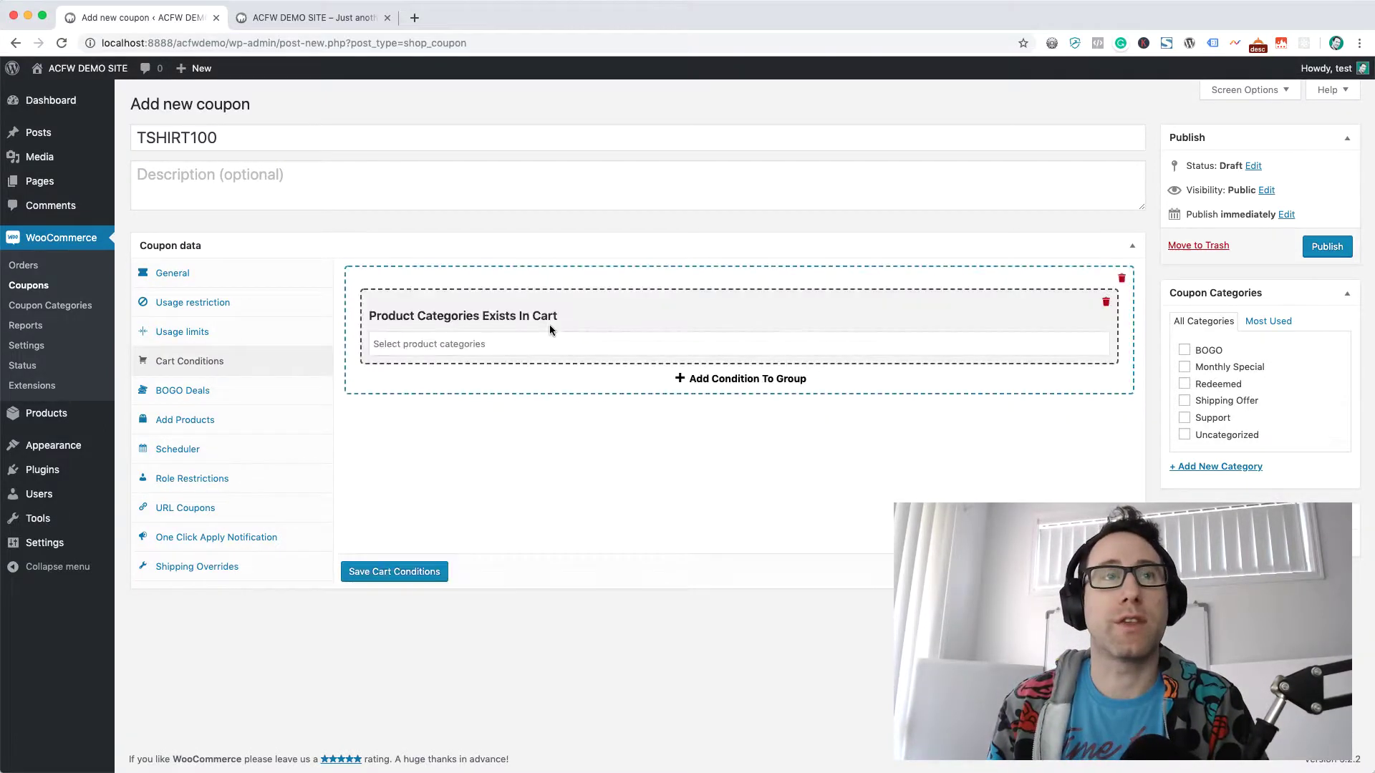
click(542, 337)
text(th)
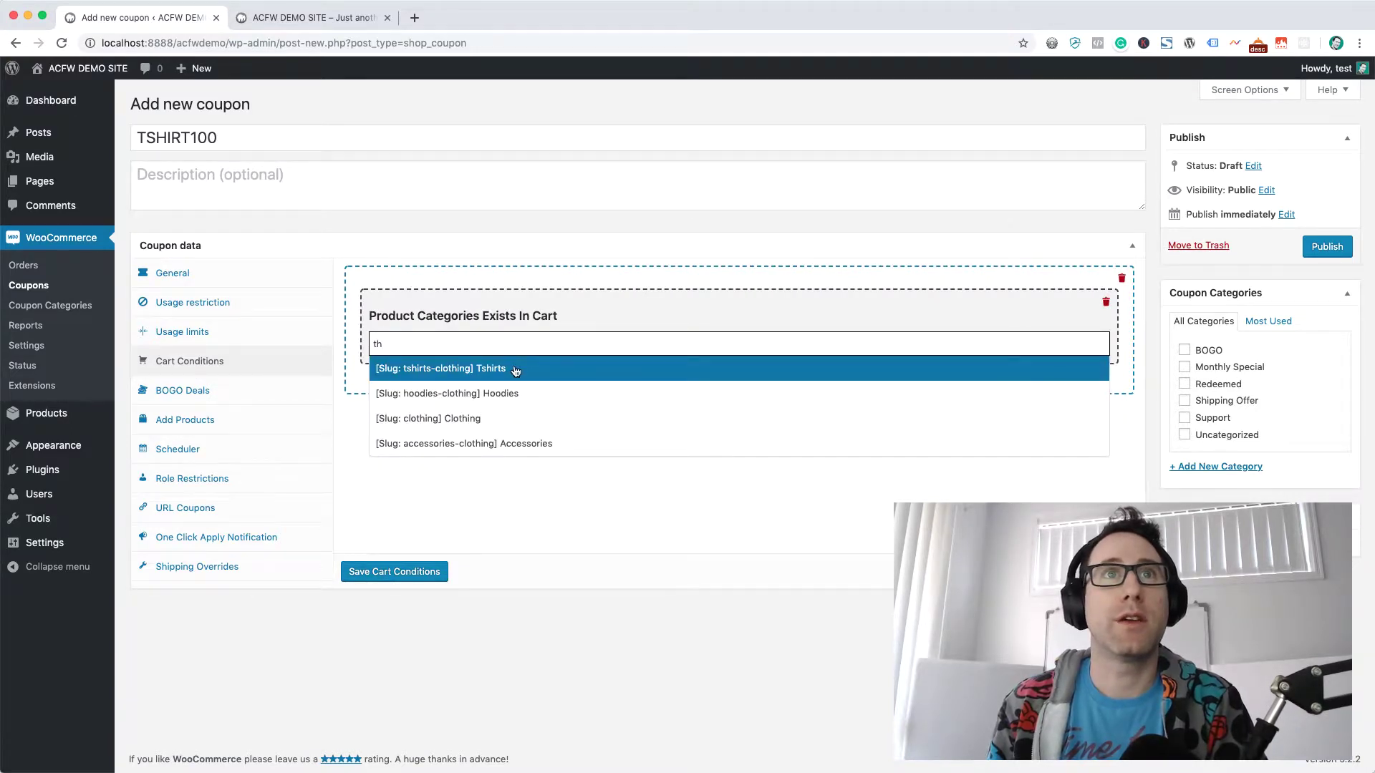
click(516, 370)
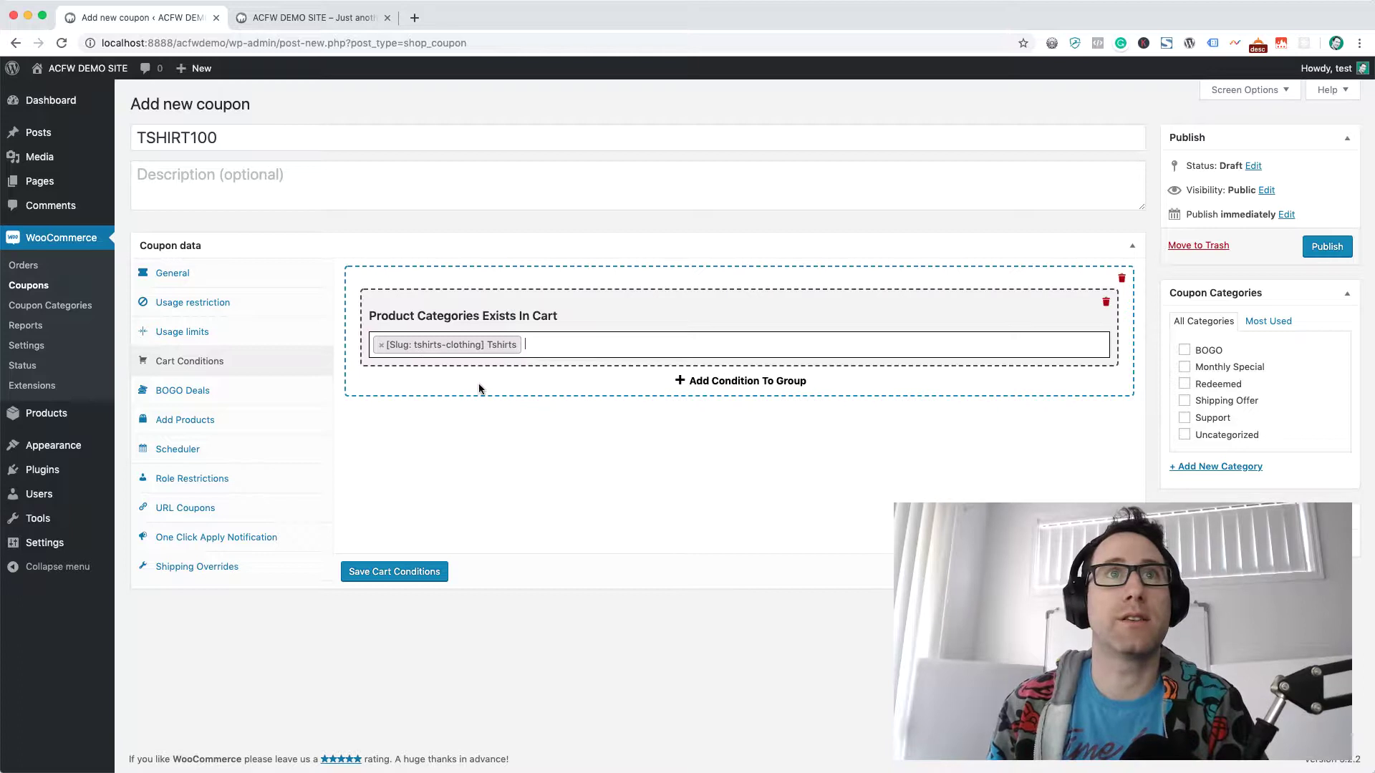
click(453, 537)
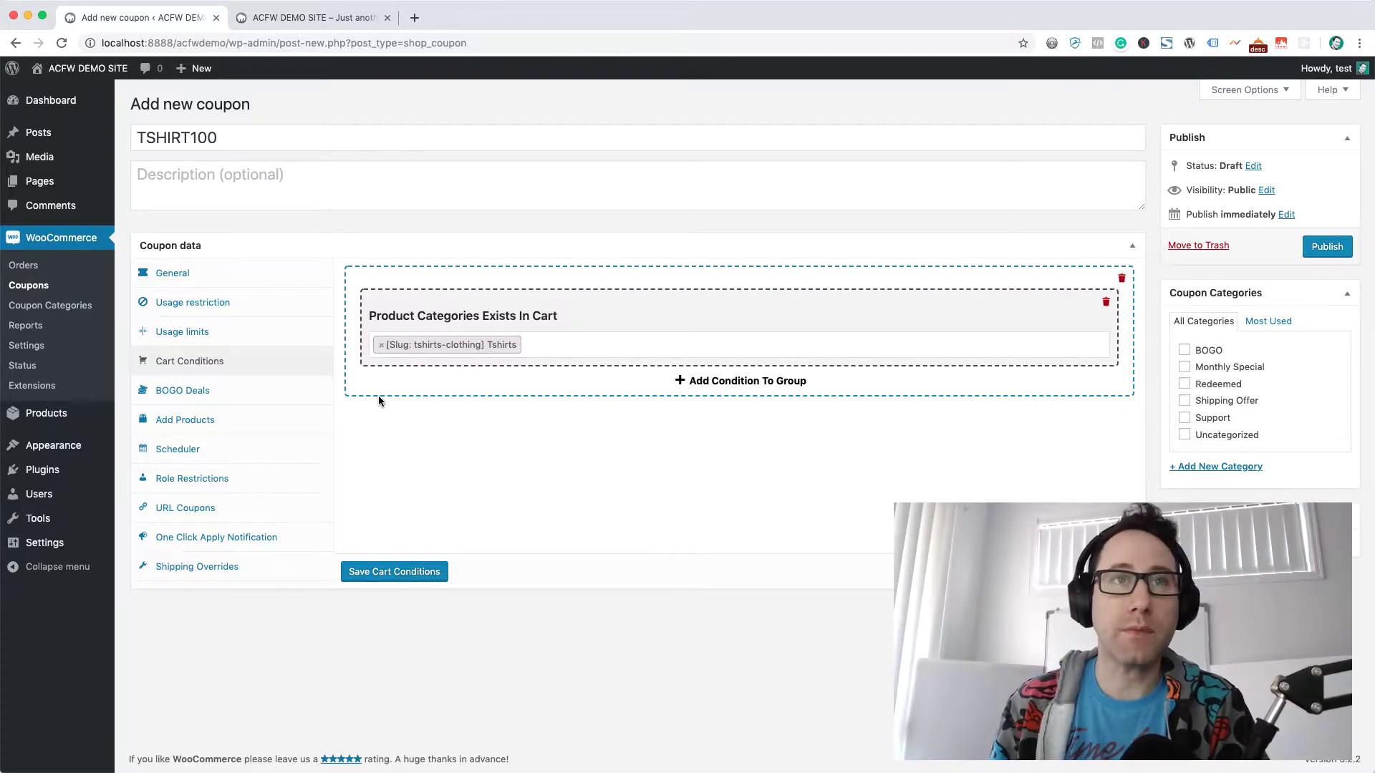
click(260, 309)
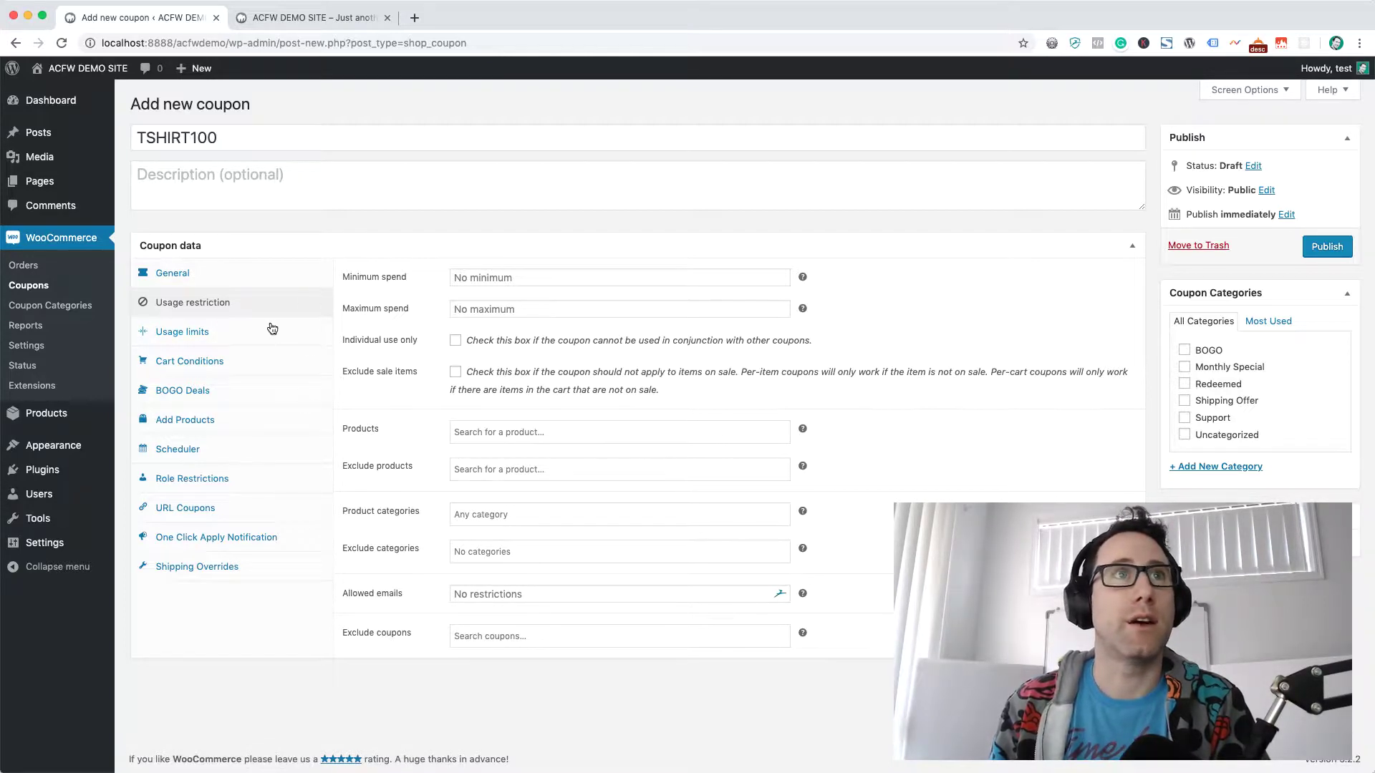
Add two Tshirts entries to the coupon's Product categories usage restriction.
click(516, 515)
text(tsh)
click(516, 541)
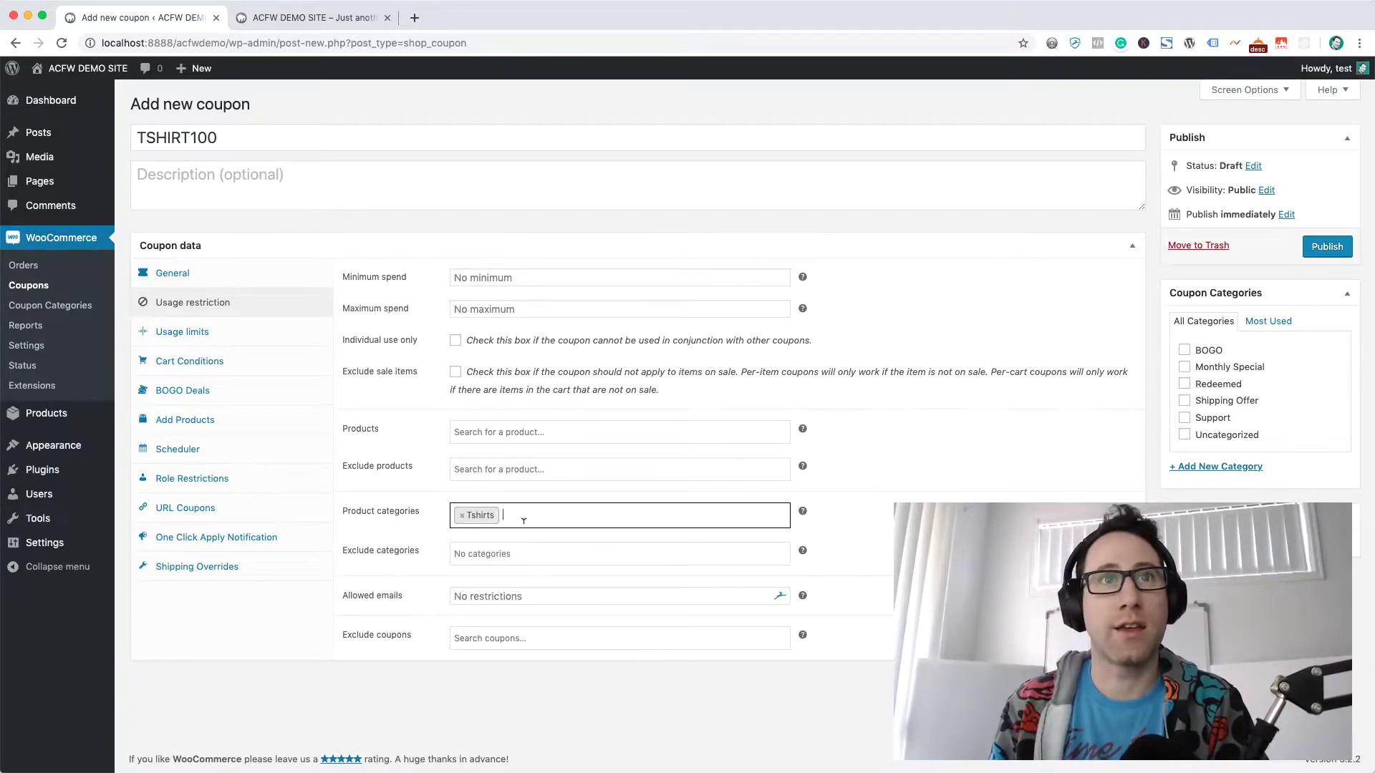
text(tsh)
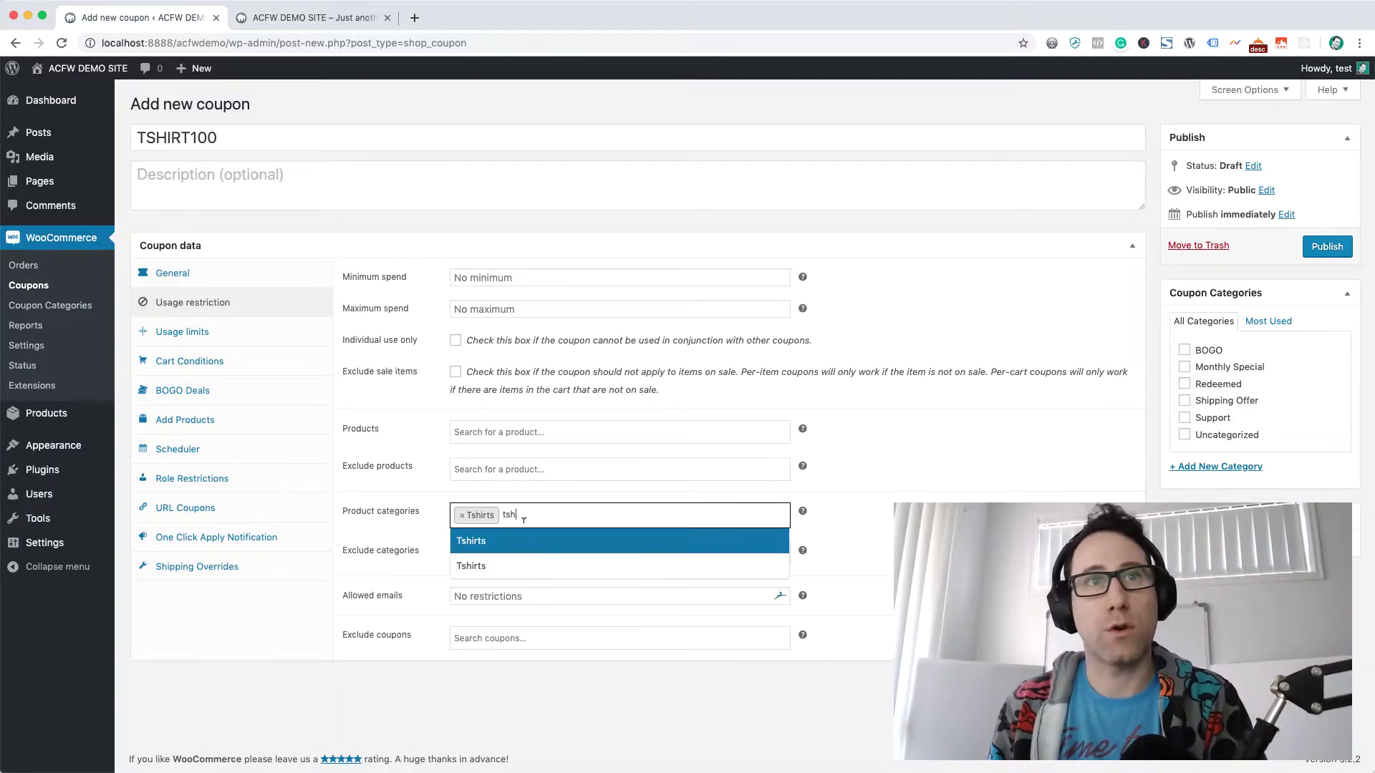
click(513, 566)
click(568, 515)
click(855, 506)
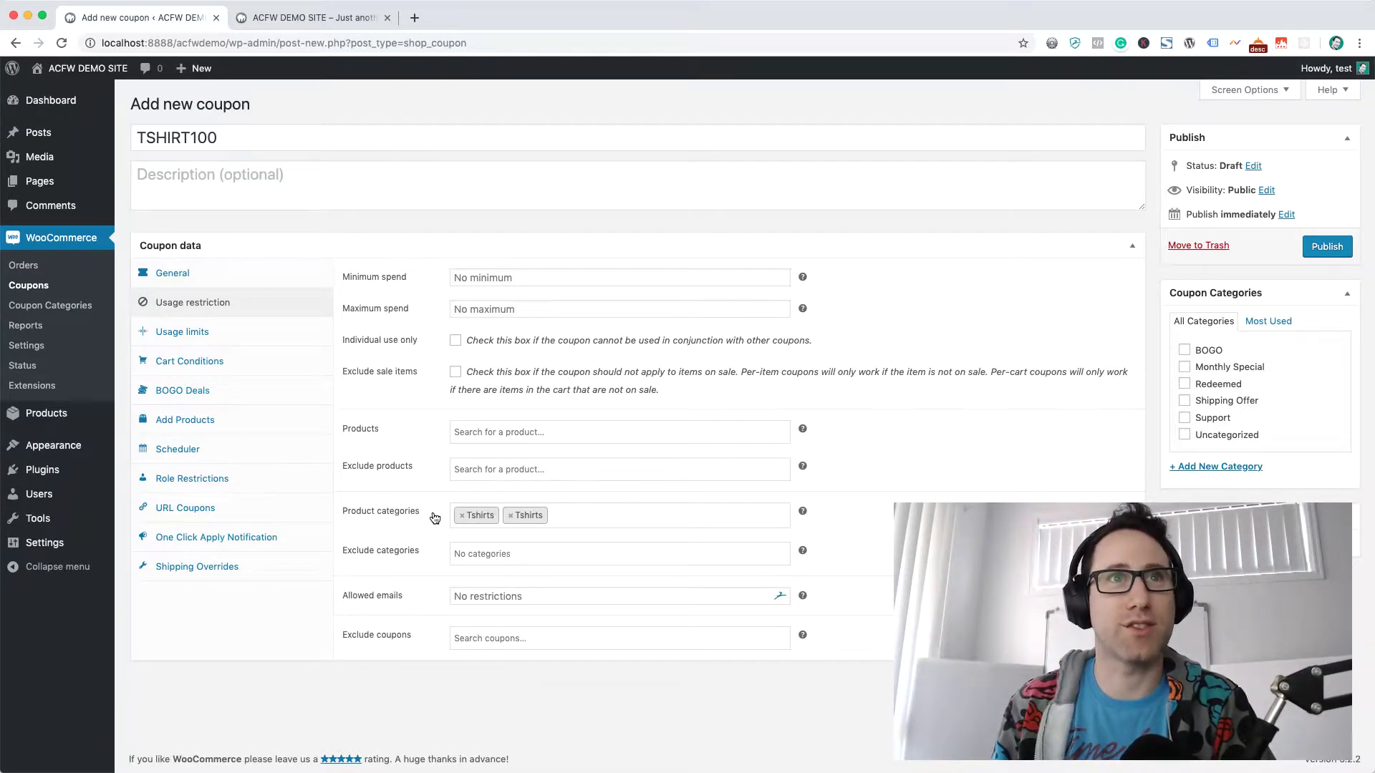
click(262, 362)
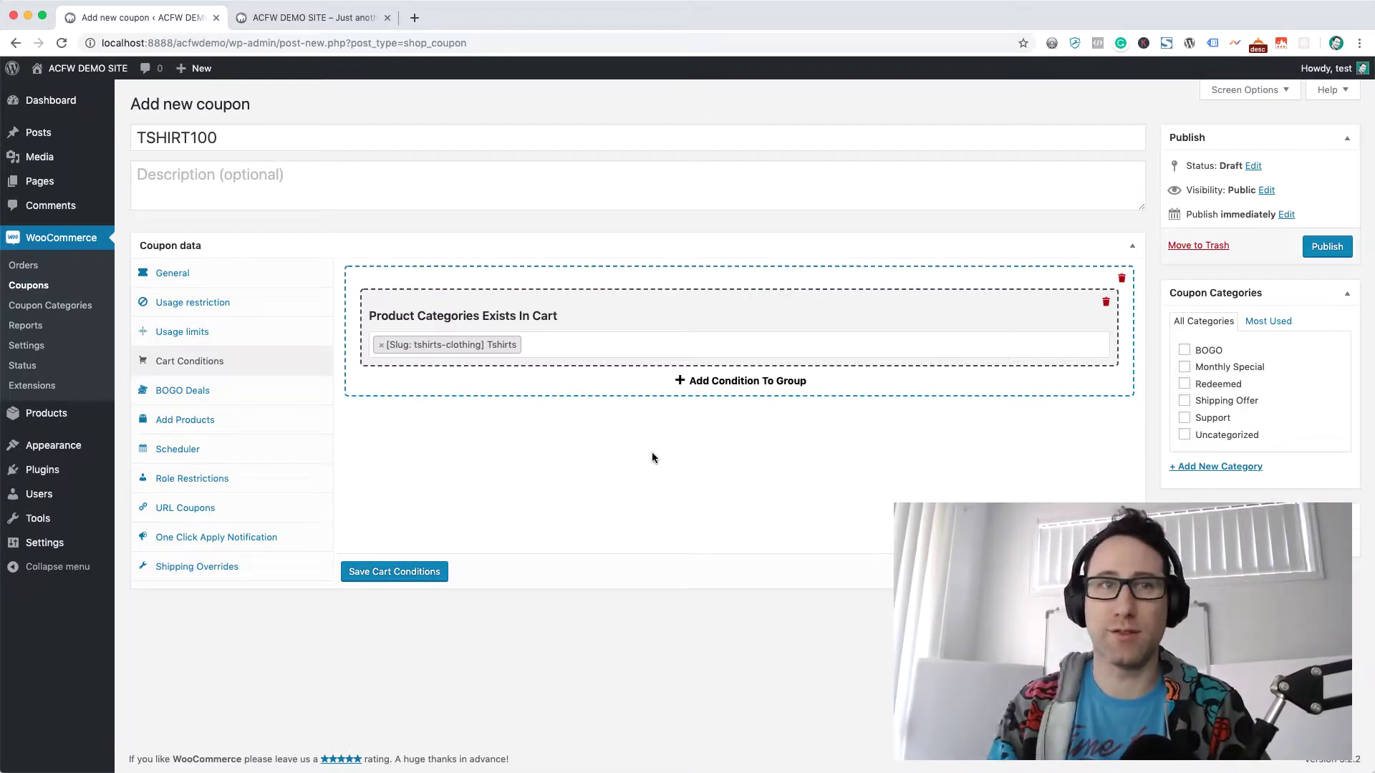
Review the usage restriction and general discount settings, then publish the TSHIRT100 coupon.
click(215, 303)
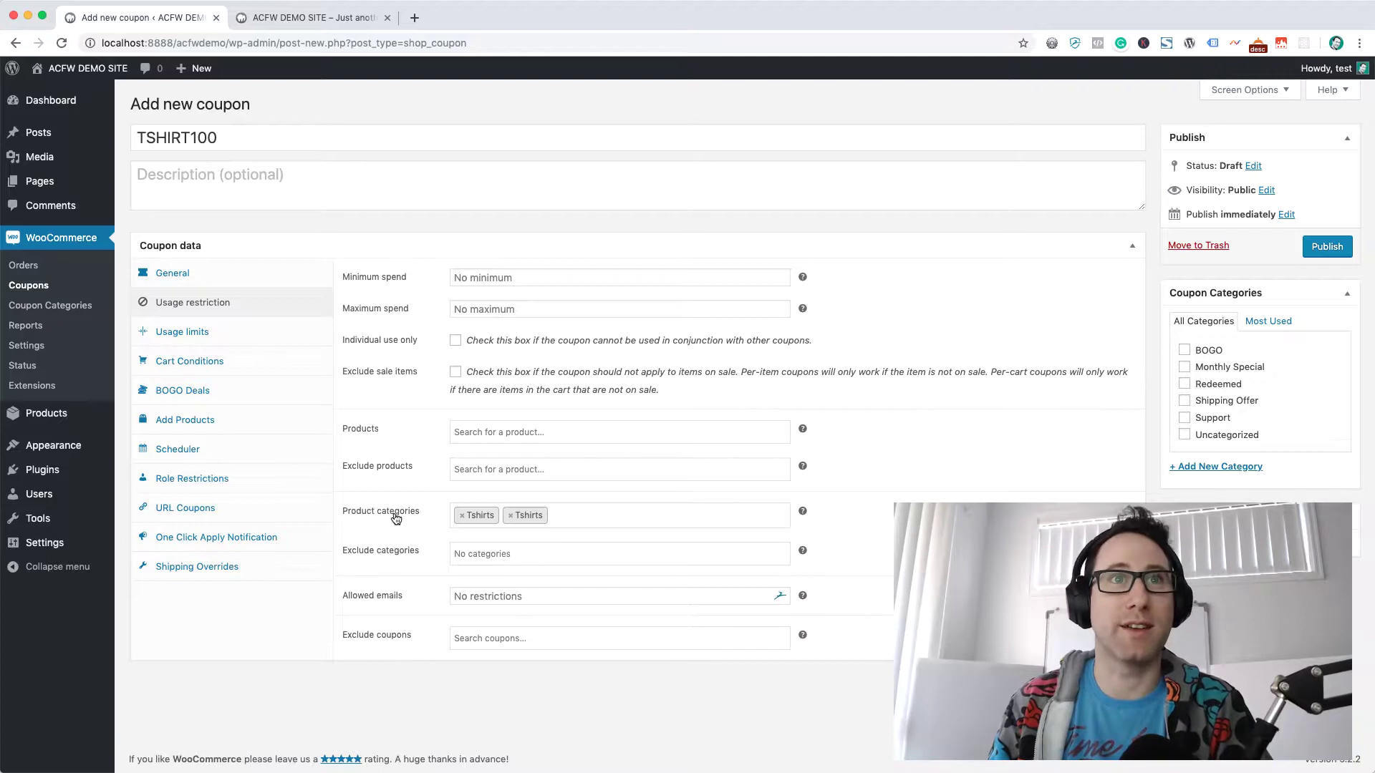
click(207, 275)
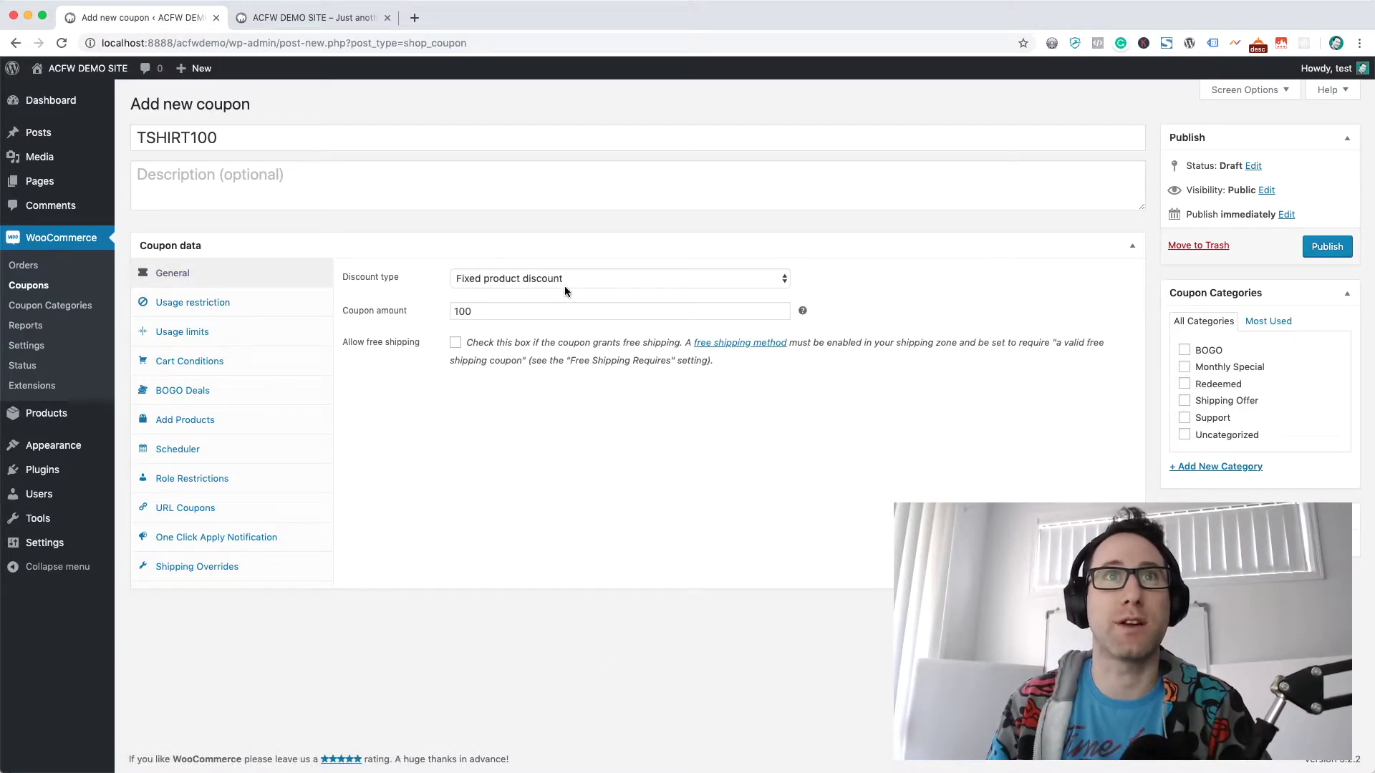
click(242, 304)
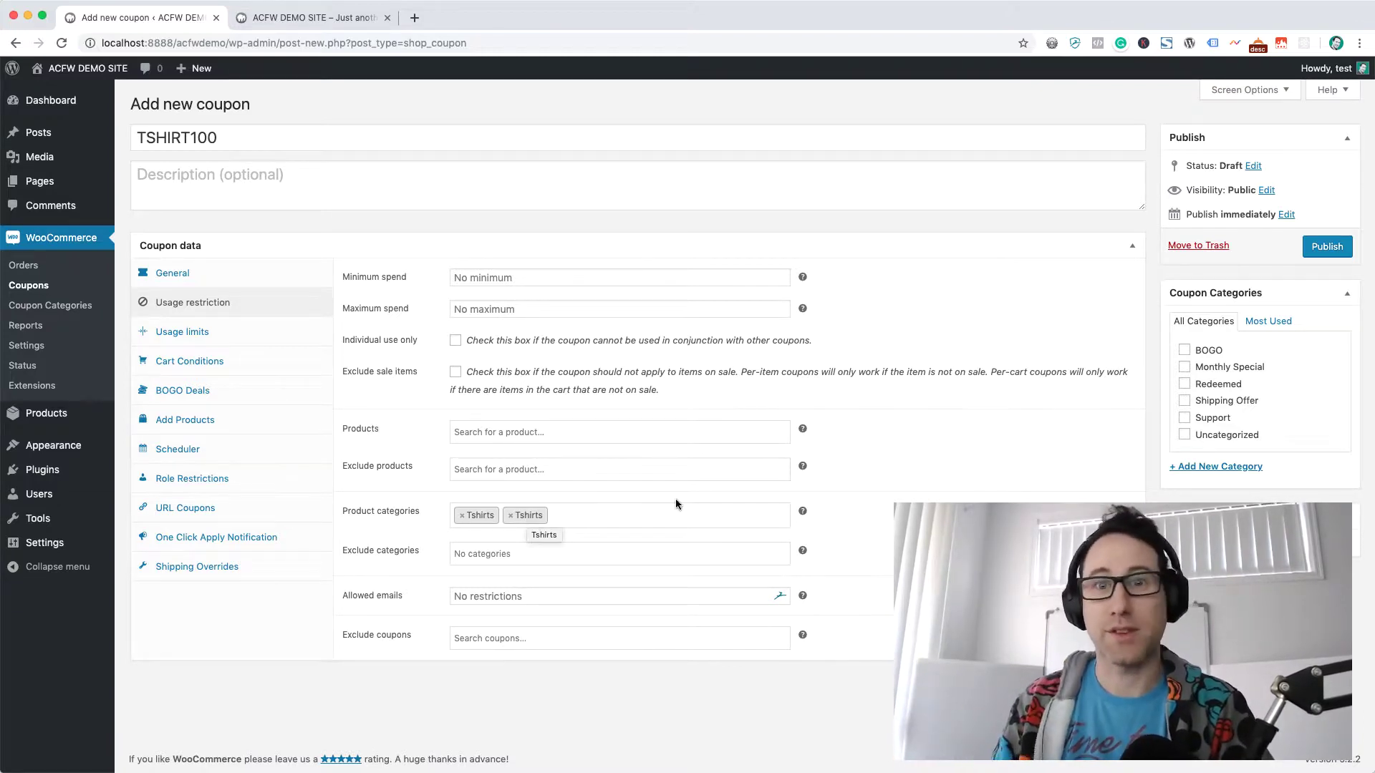
click(1306, 248)
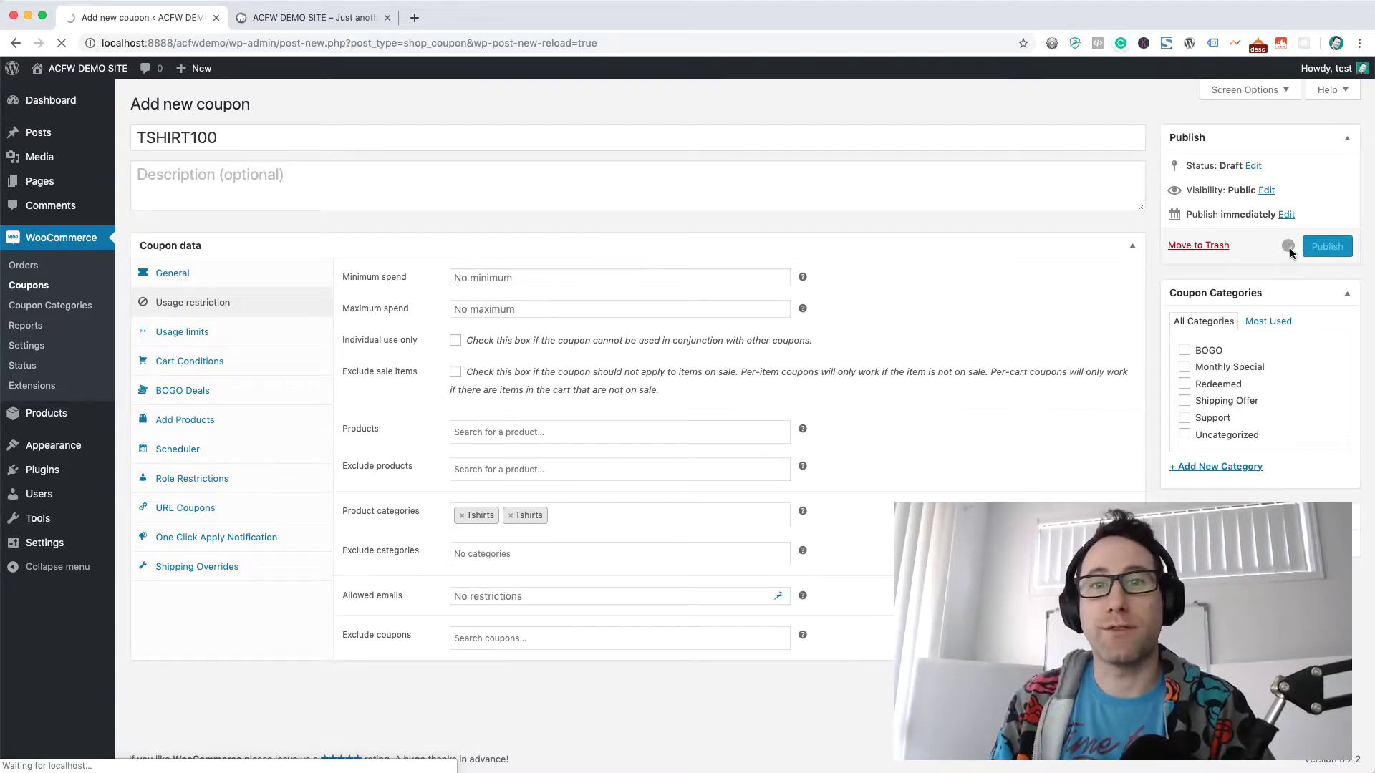
Add Hoodie with Zipper ($45) and Polo ($20) to the cart, giving a $65.00 subtotal.
key(ctrl+Tab)
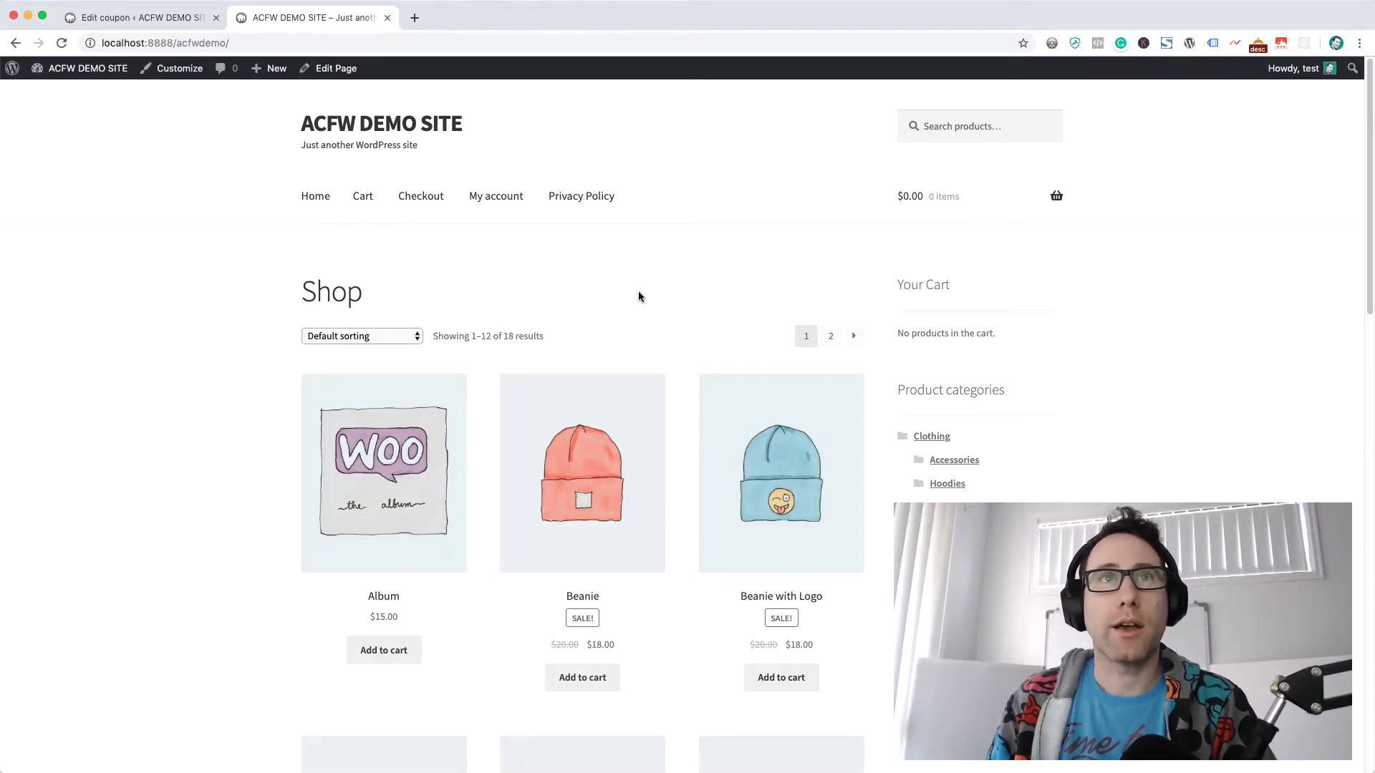
scroll(638, 290, down, 10)
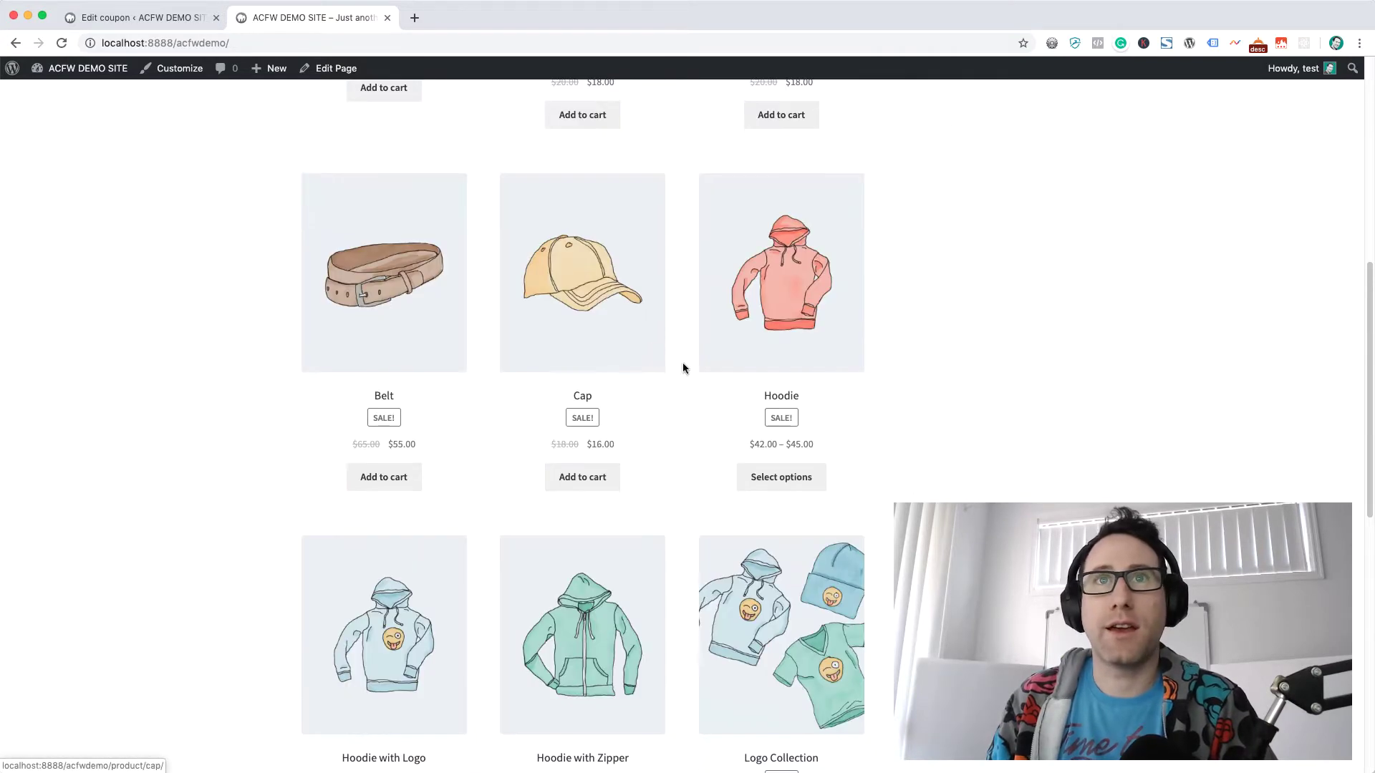
scroll(672, 405, down, 2)
click(601, 561)
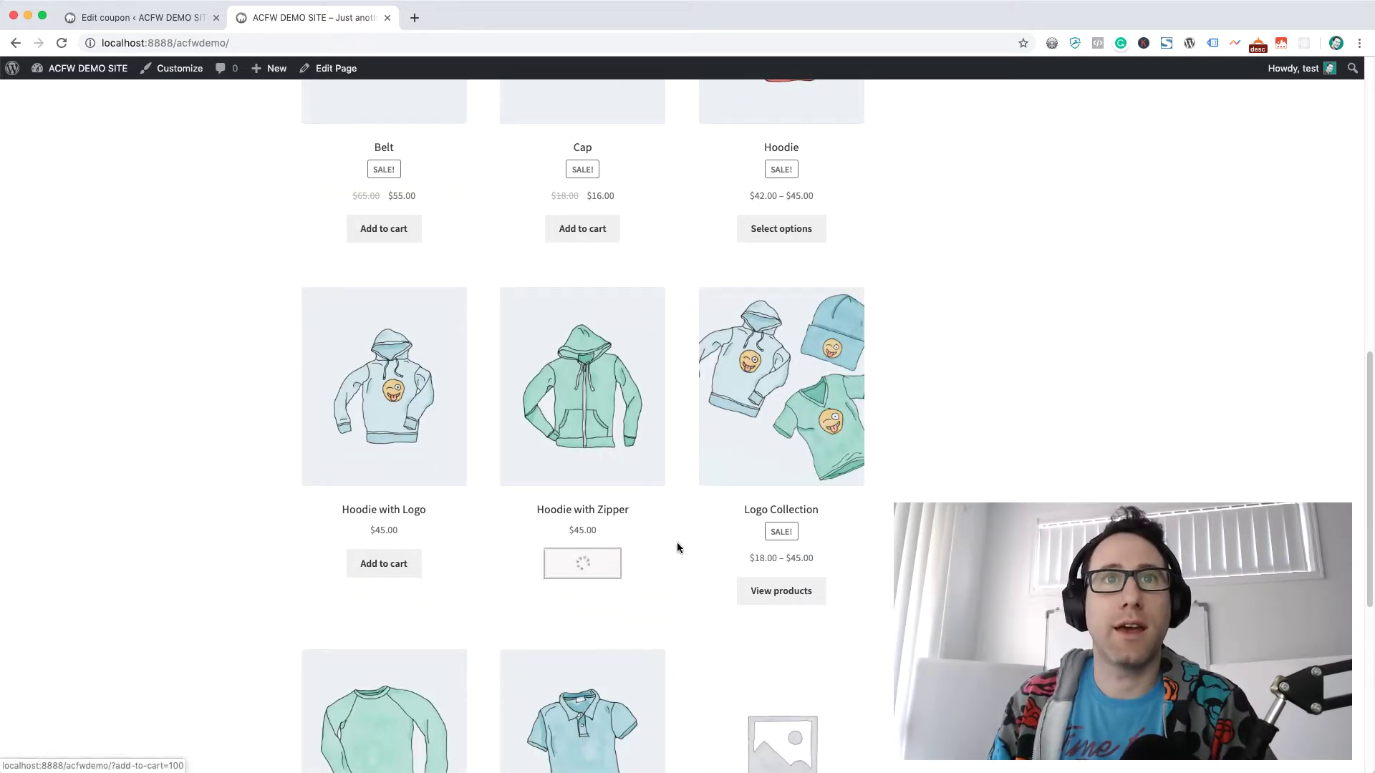
scroll(680, 548, down, 2)
scroll(688, 550, down, 3)
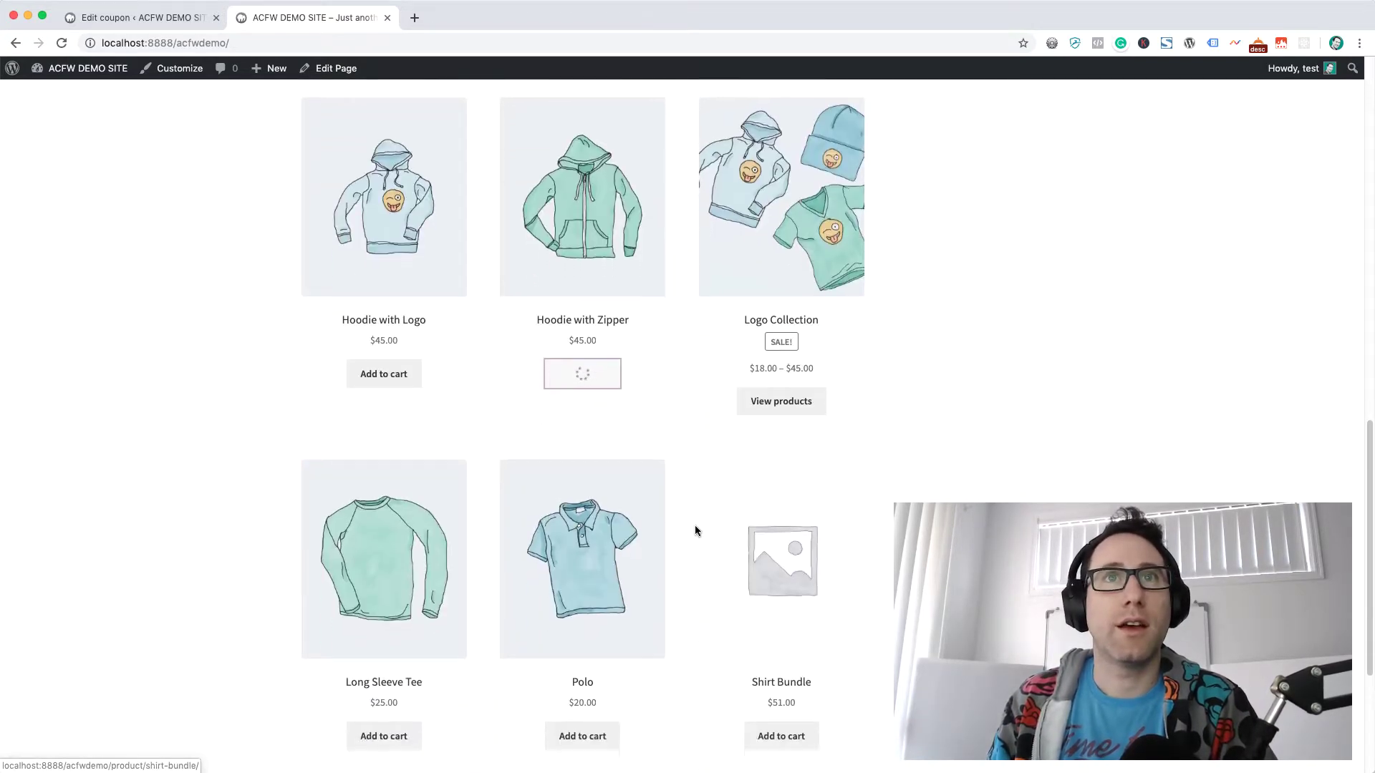
click(579, 653)
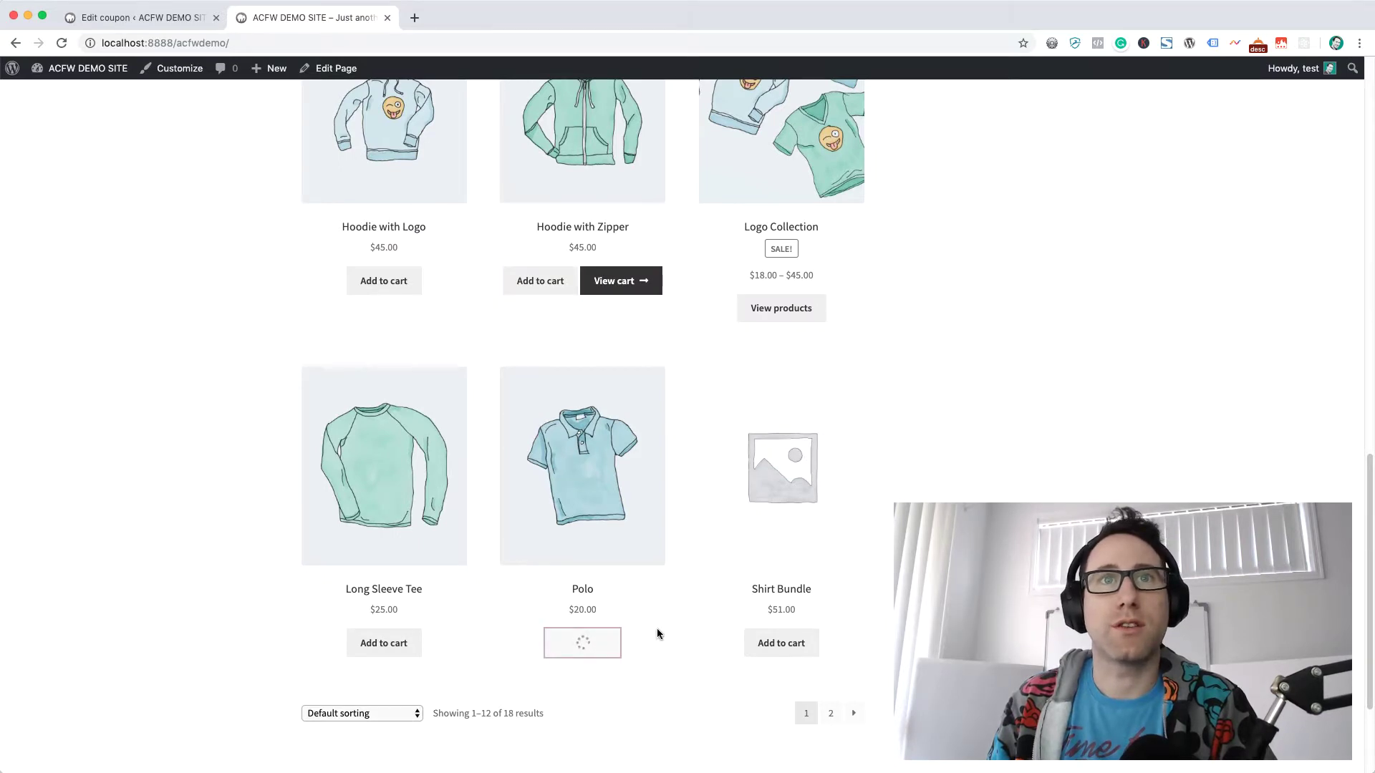
click(616, 645)
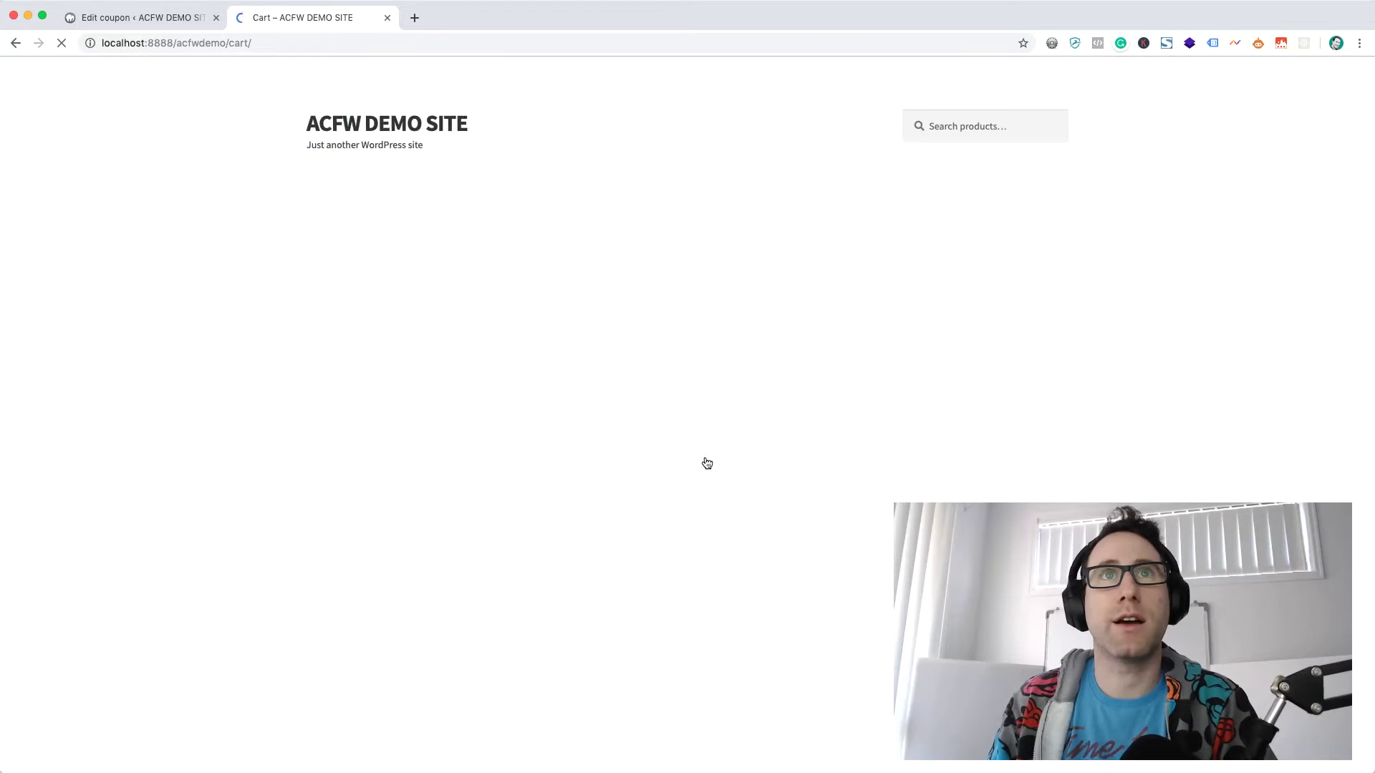
scroll(681, 467, down, 2)
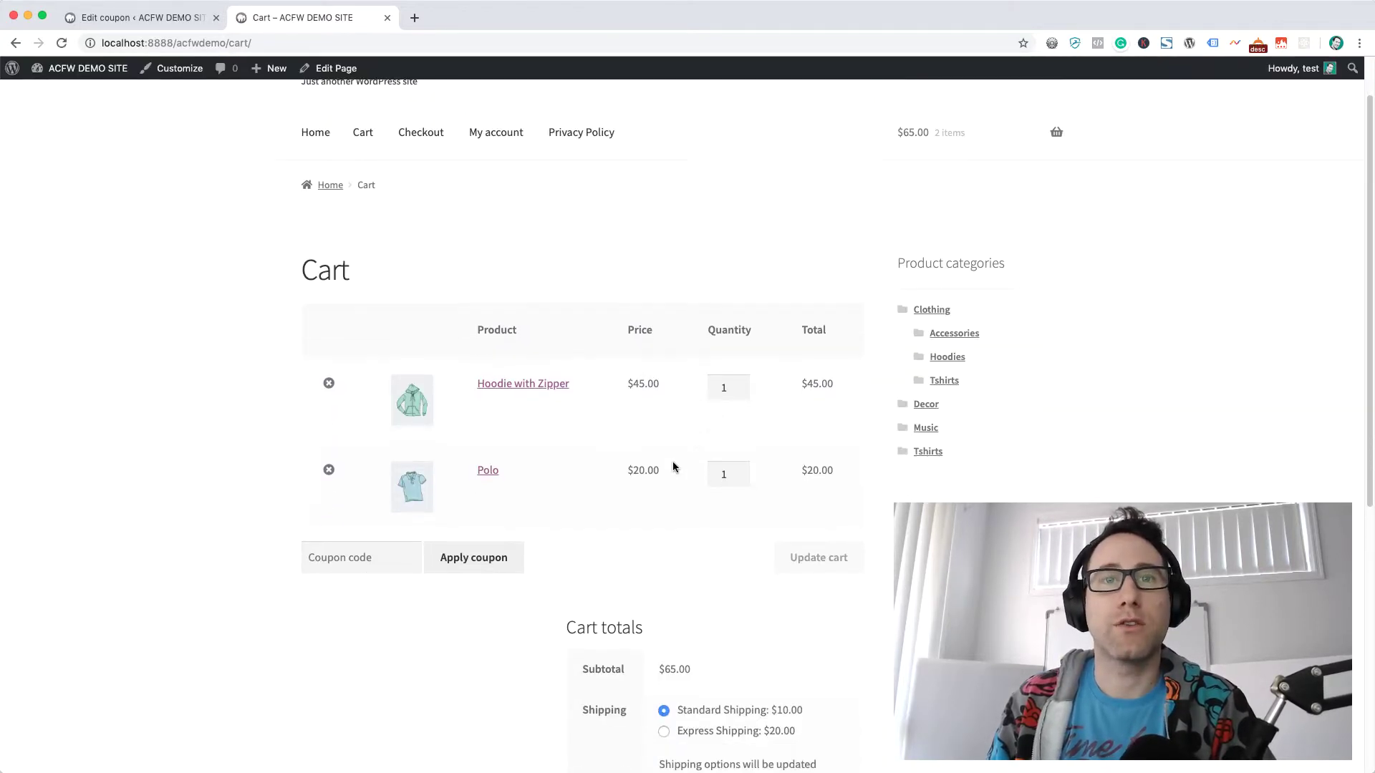
click(136, 17)
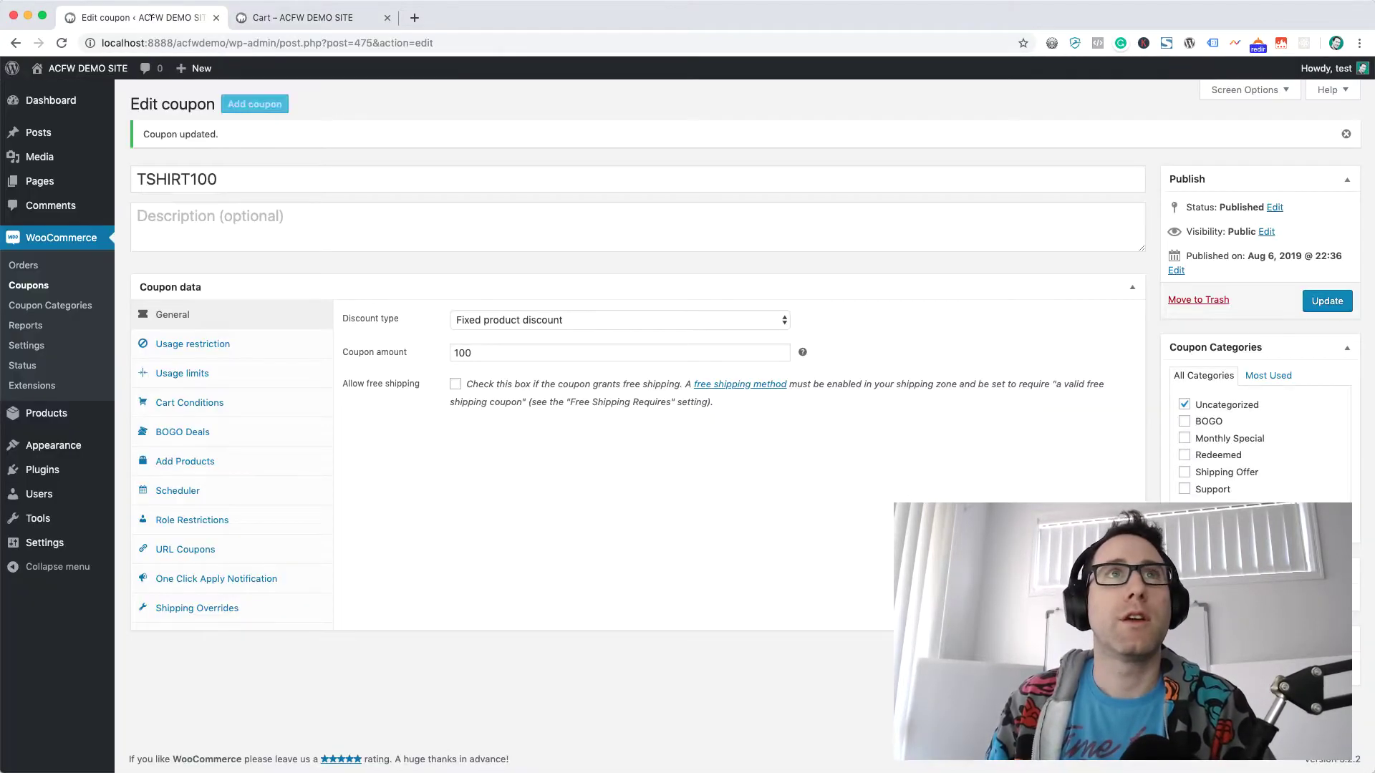
double_click(480, 350)
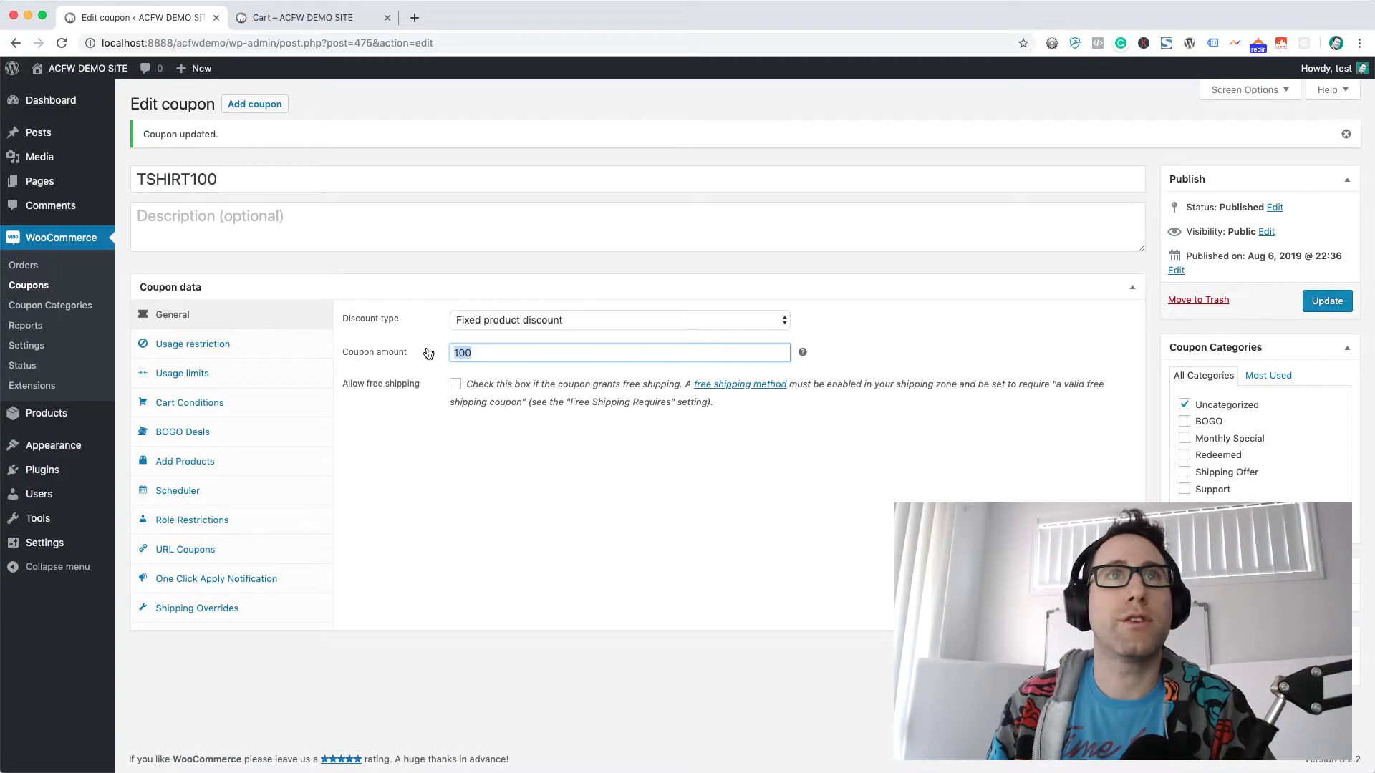
click(242, 18)
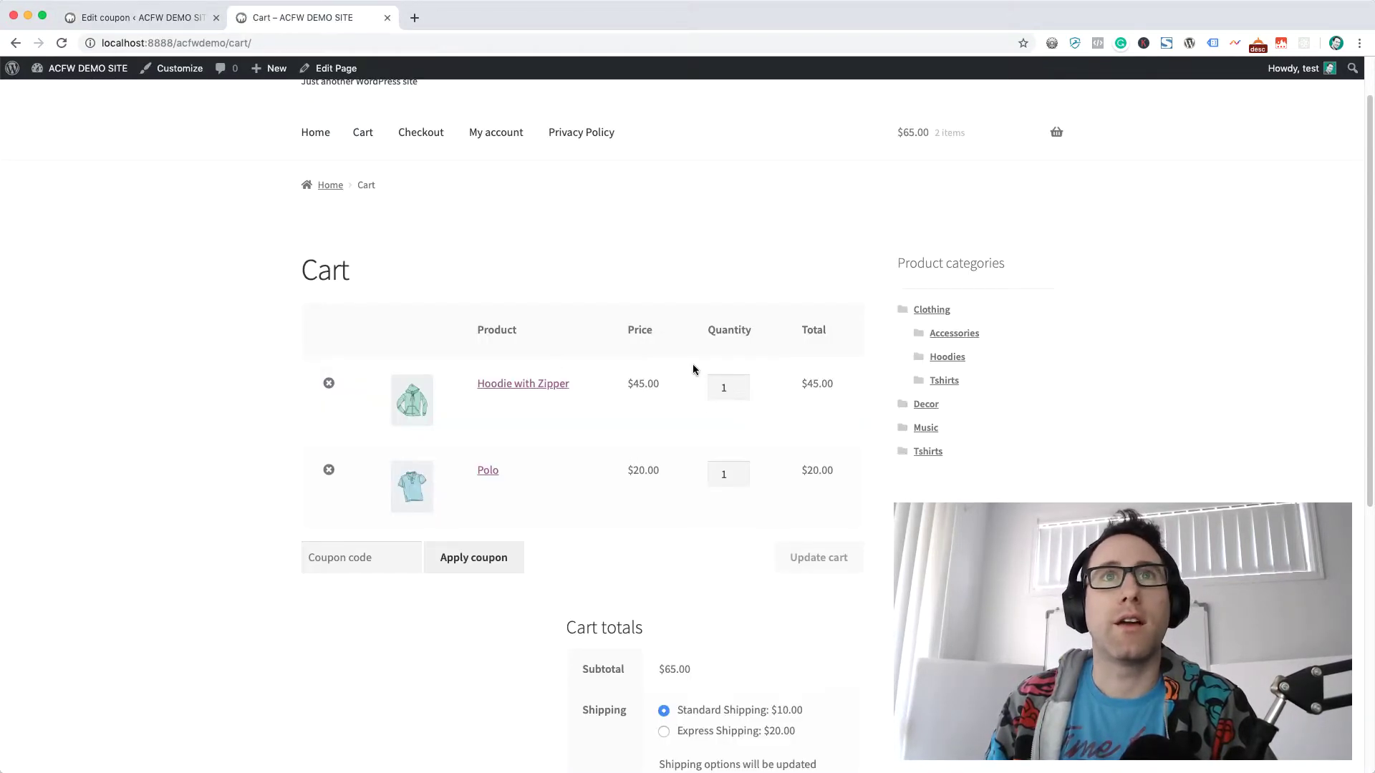
scroll(693, 369, down, 3)
drag(692, 513, 656, 515)
click(675, 507)
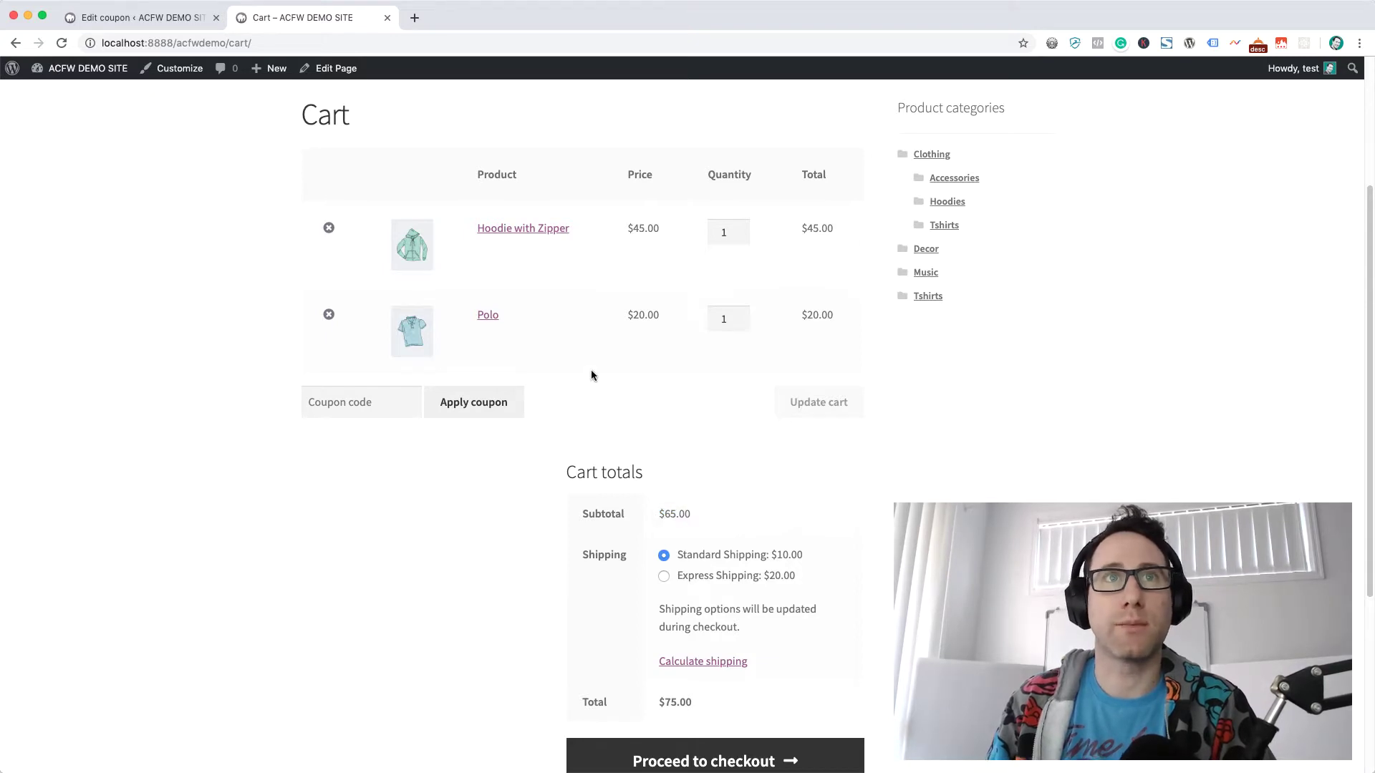
scroll(601, 376, up, 2)
drag(627, 376, 660, 377)
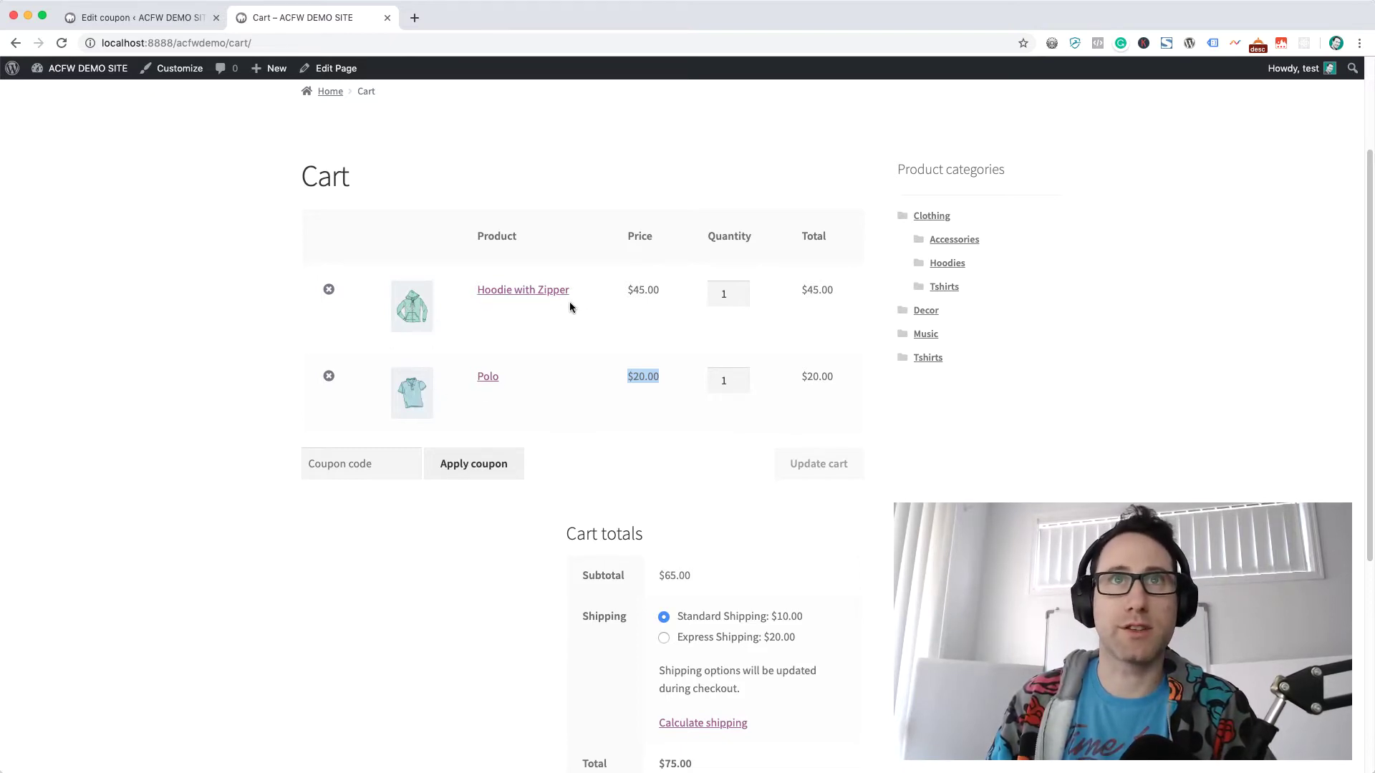
drag(626, 284, 666, 290)
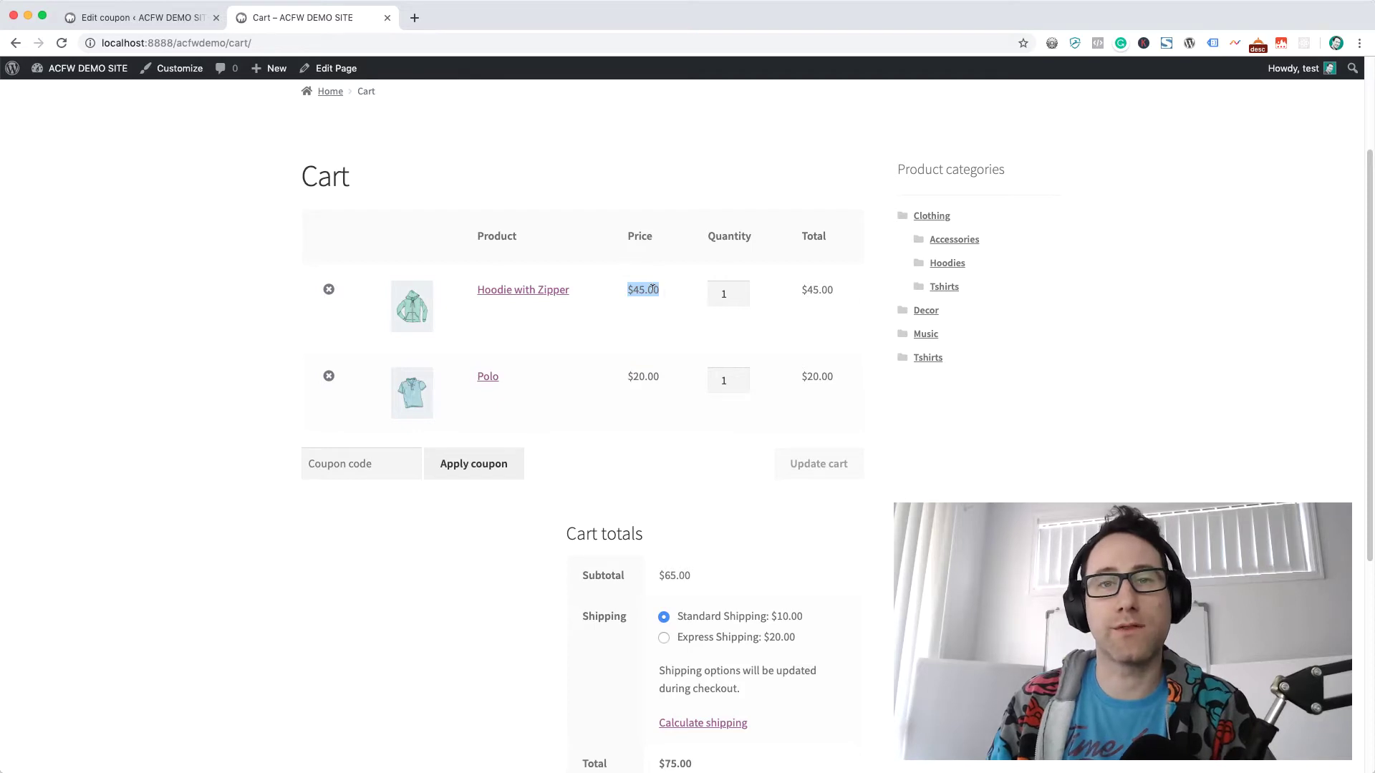
drag(633, 414, 659, 383)
Apply coupon code TSHIRT100 in the cart and confirm the -$20.00 discount in Cart totals.
click(636, 376)
click(395, 454)
text(TSHIRT100)
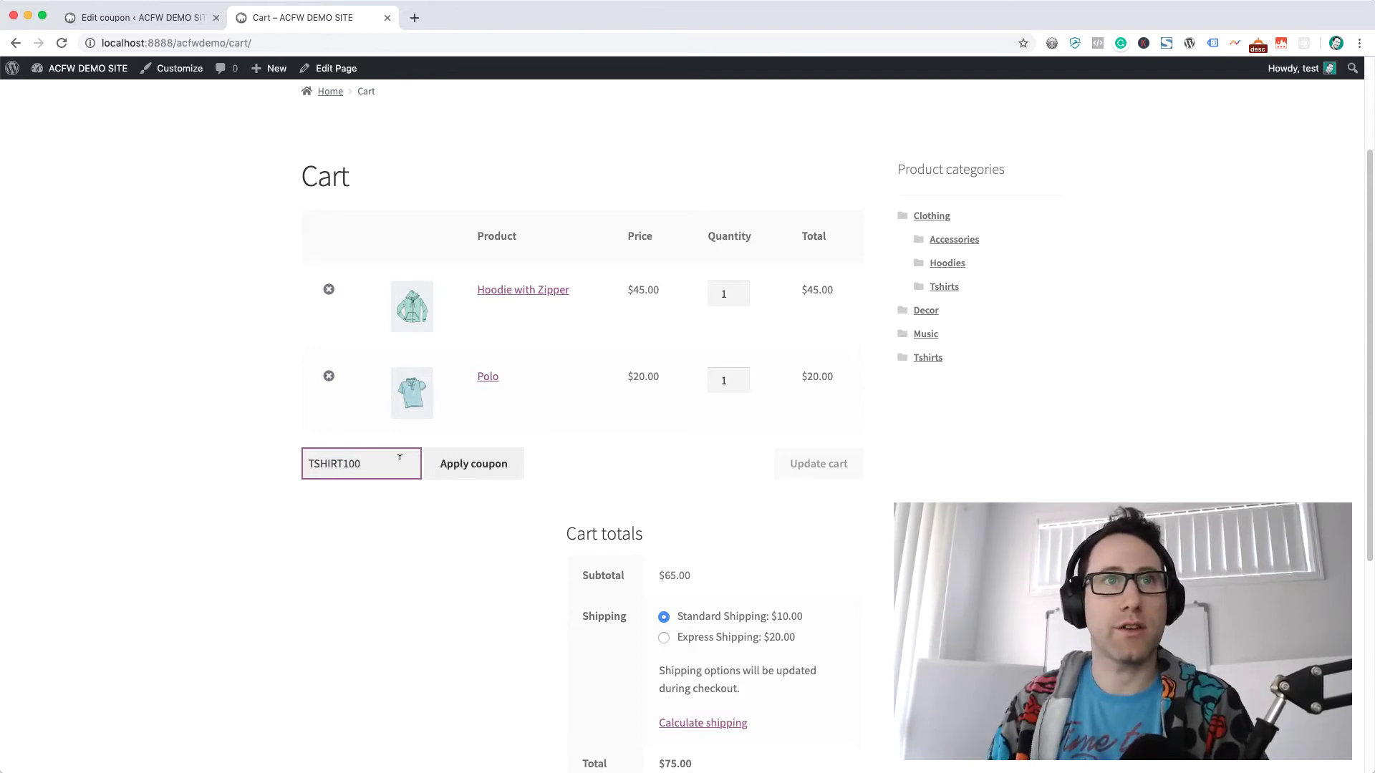
click(460, 464)
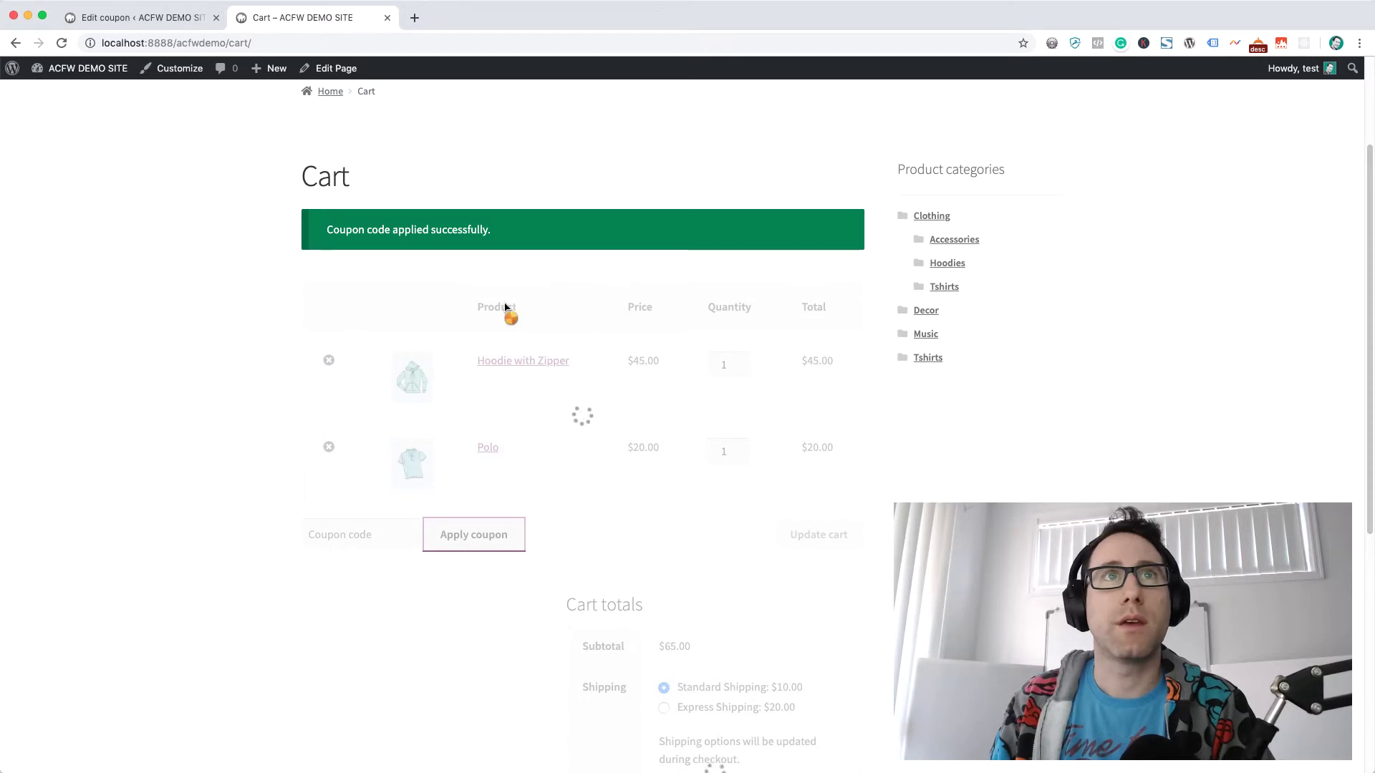
scroll(577, 409, down, 5)
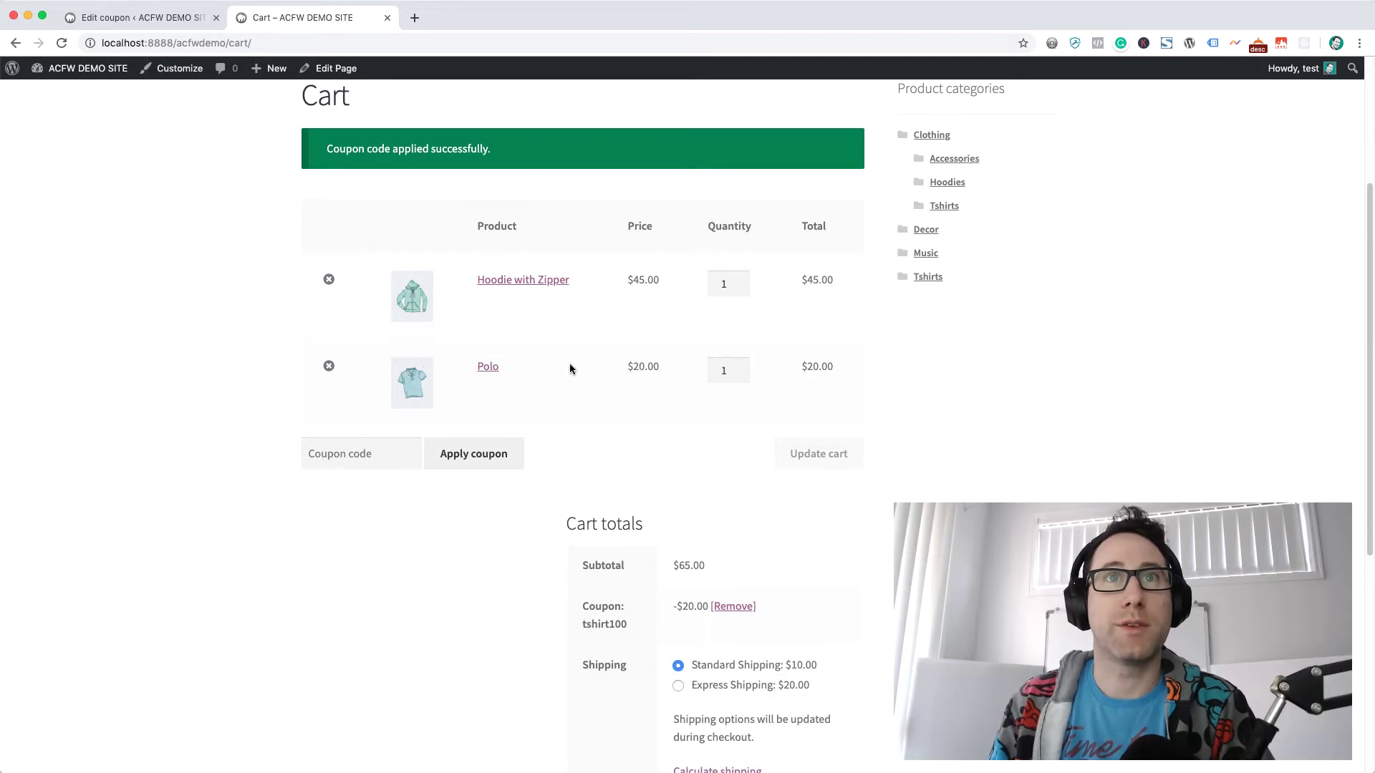
scroll(620, 406, down, 1)
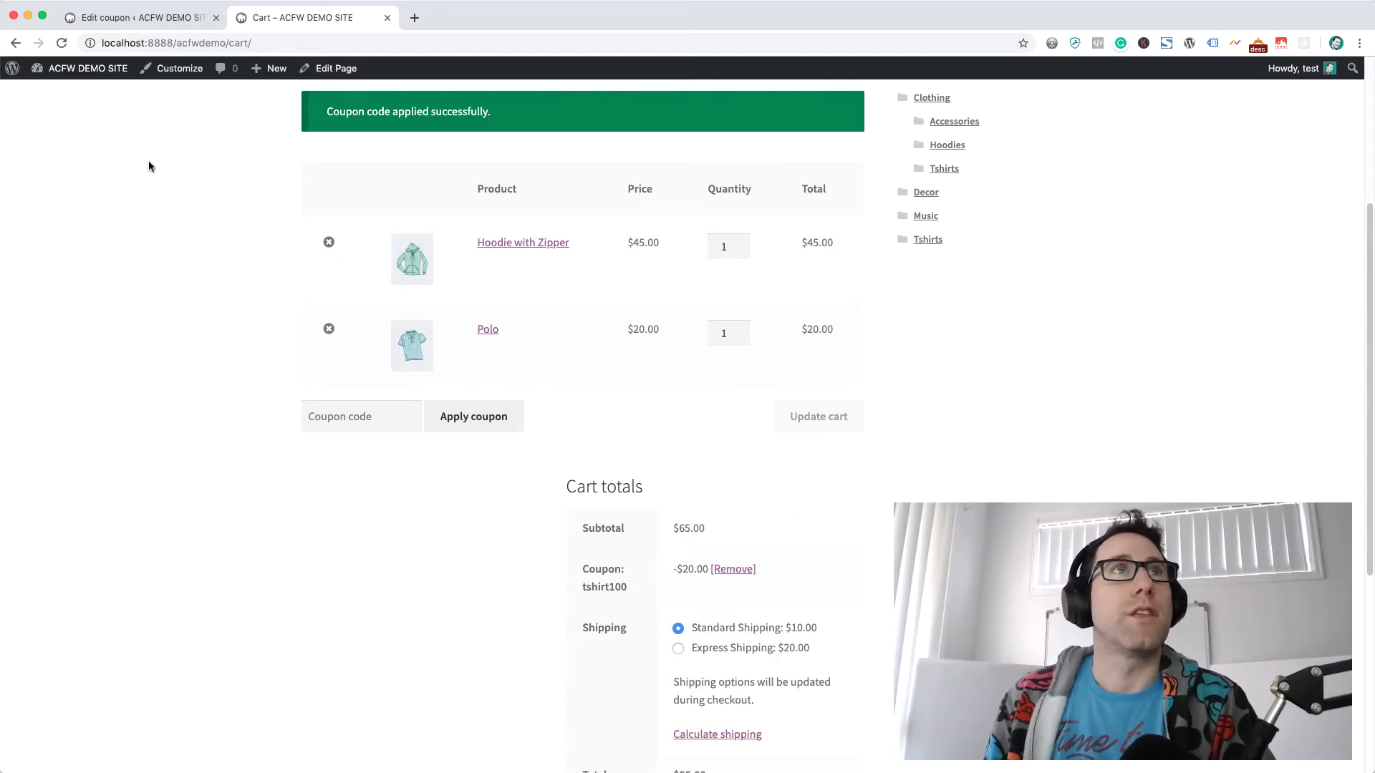
click(140, 19)
Compare the TSHIRT100 coupon's cart conditions and Tshirts usage restriction with the discounted cart.
click(217, 409)
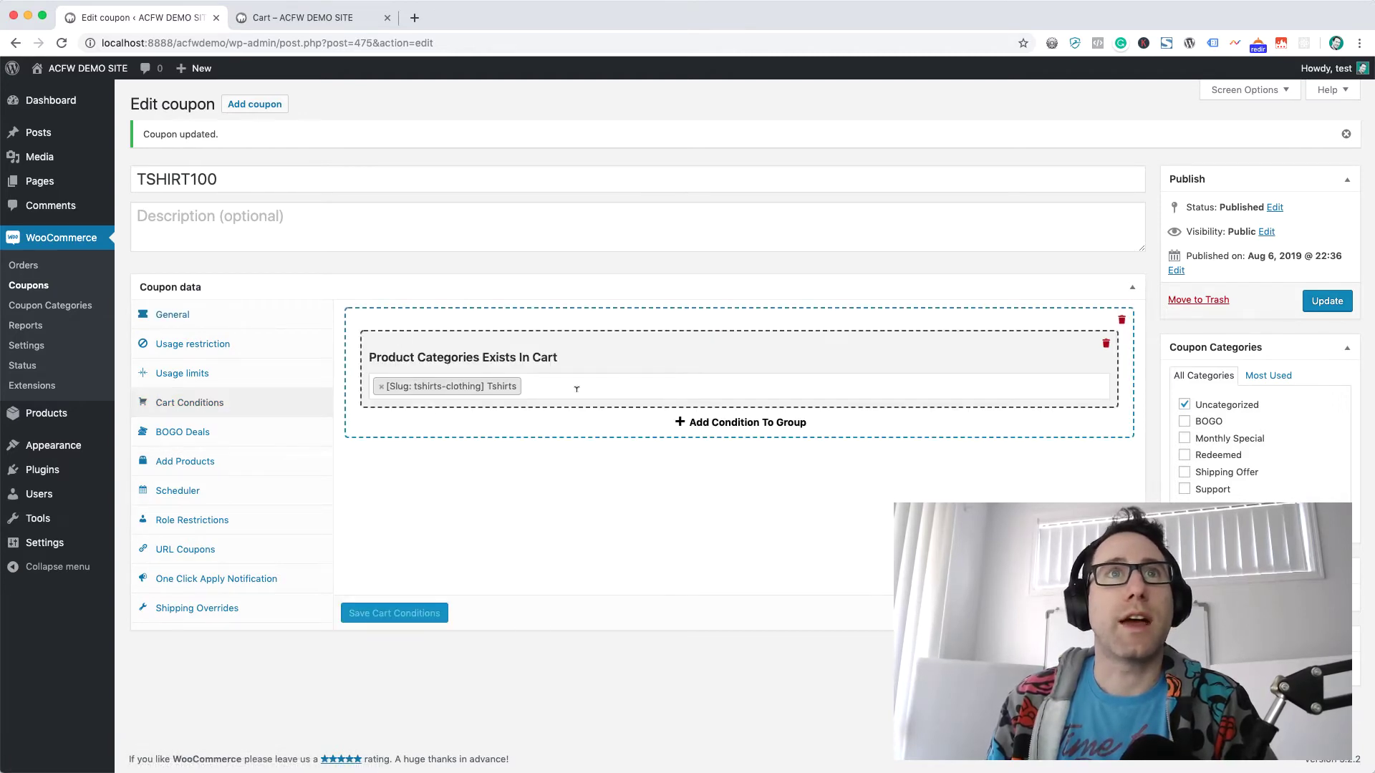
click(256, 17)
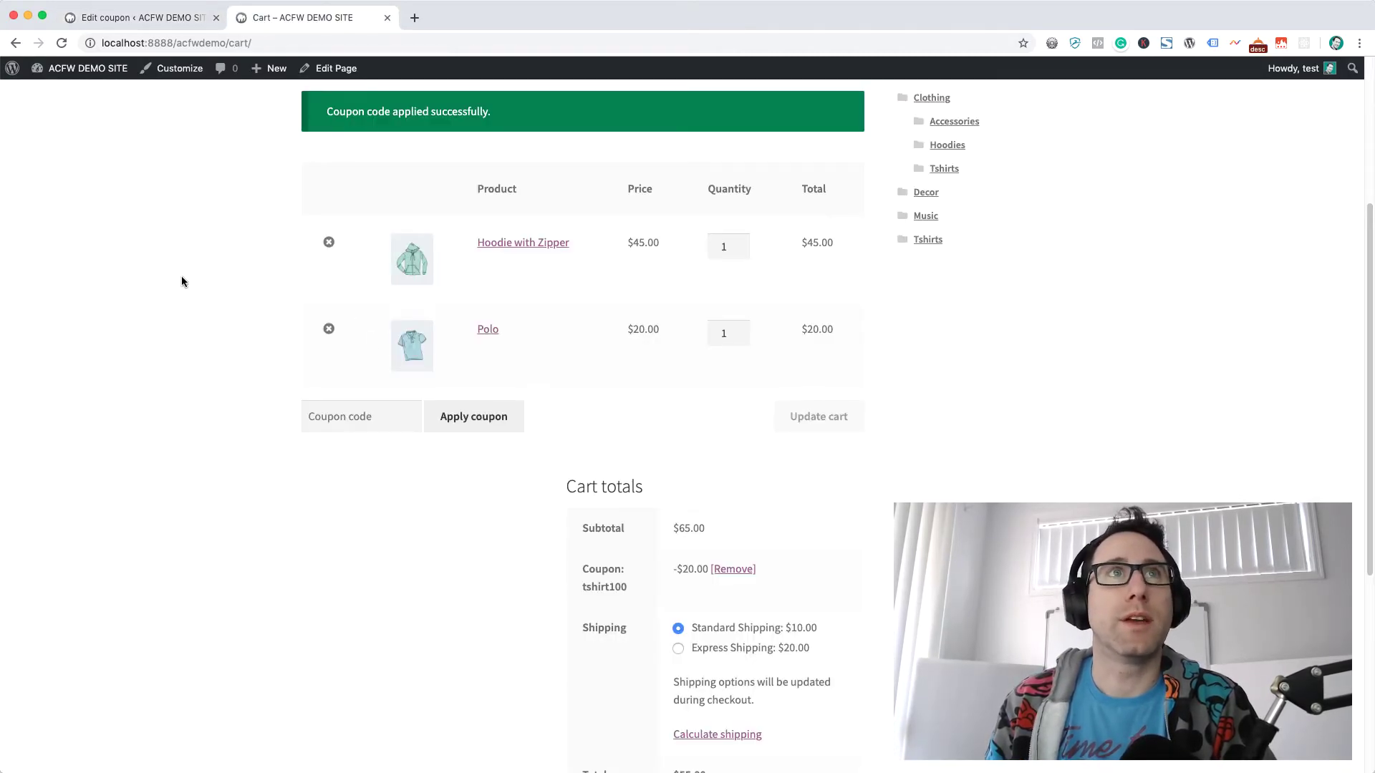
click(171, 22)
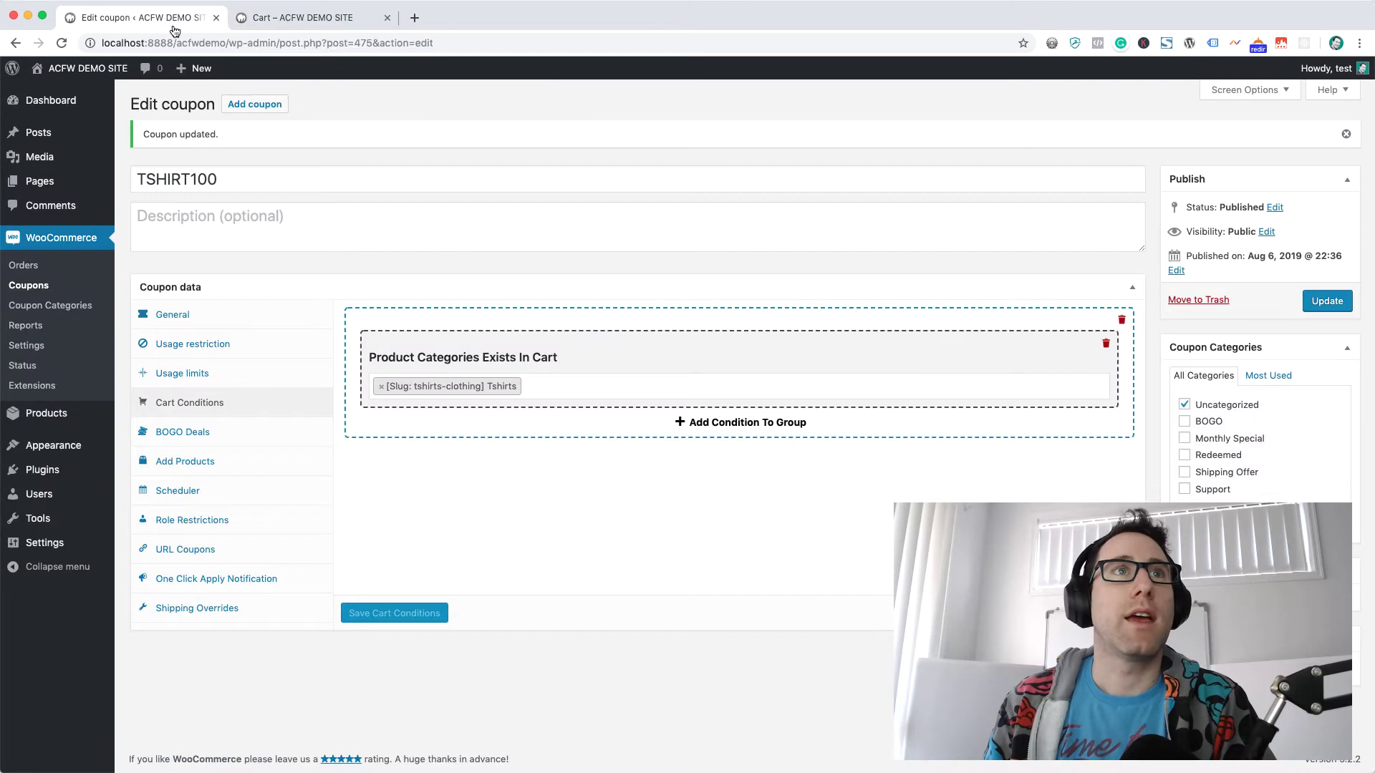
click(190, 344)
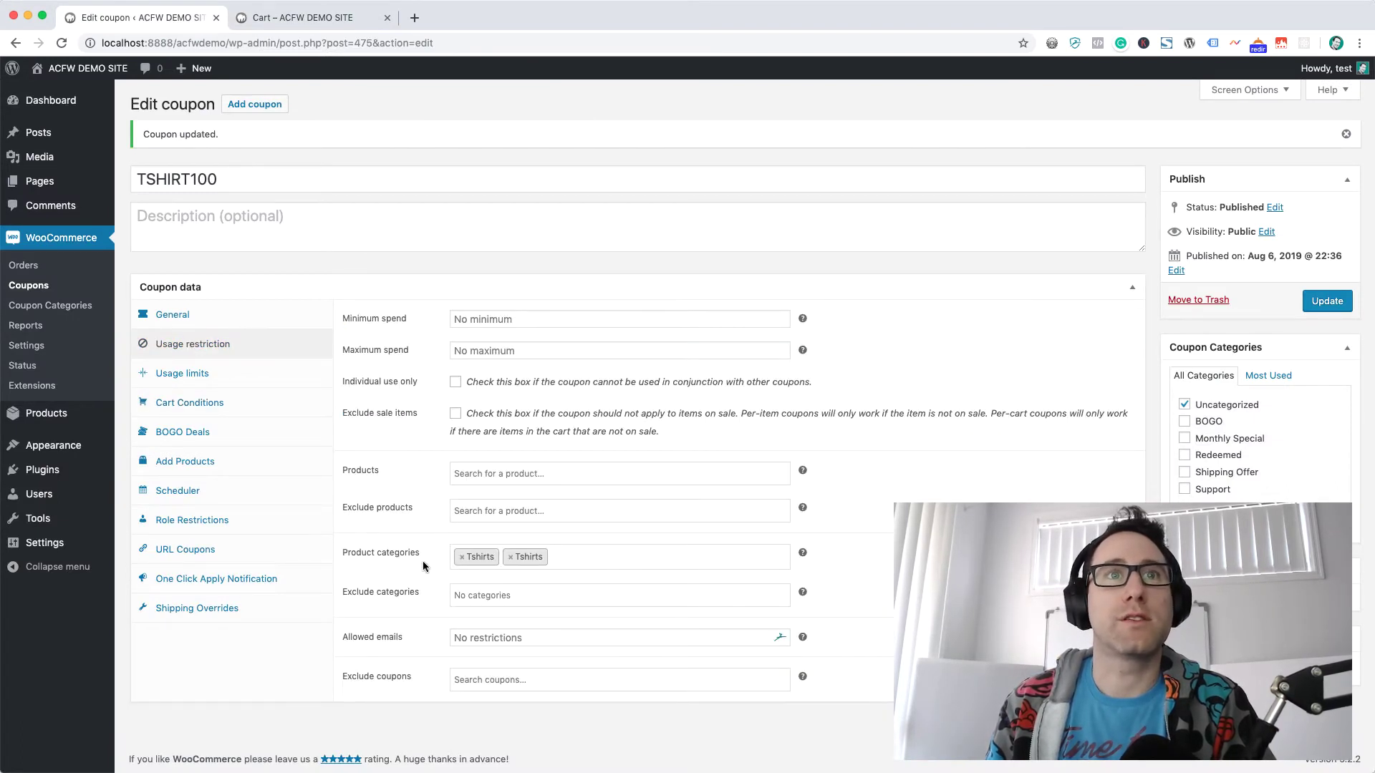